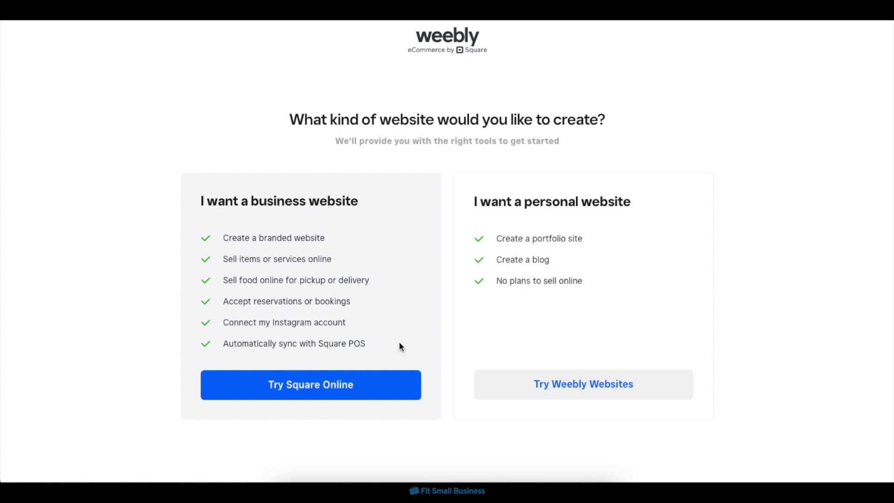
Start a business website with Square Online and name the business "Audrey's Flower Store".
left_click(376, 390)
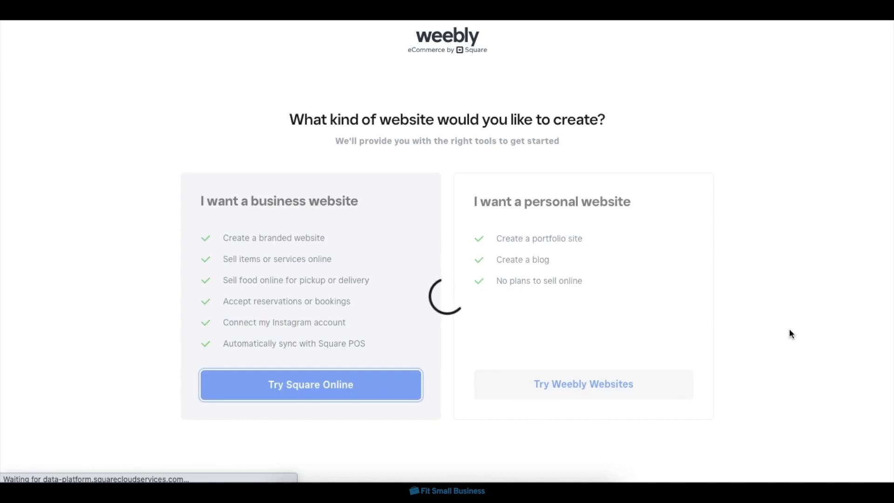
left_click(604, 442)
scroll(765, 290, "down", 4)
scroll(601, 189, "up", 3)
scroll(570, 401, "down", 7)
left_click(563, 373)
type("Audrey's Flower Store")
left_click(549, 433)
left_click(261, 258)
left_click(621, 263)
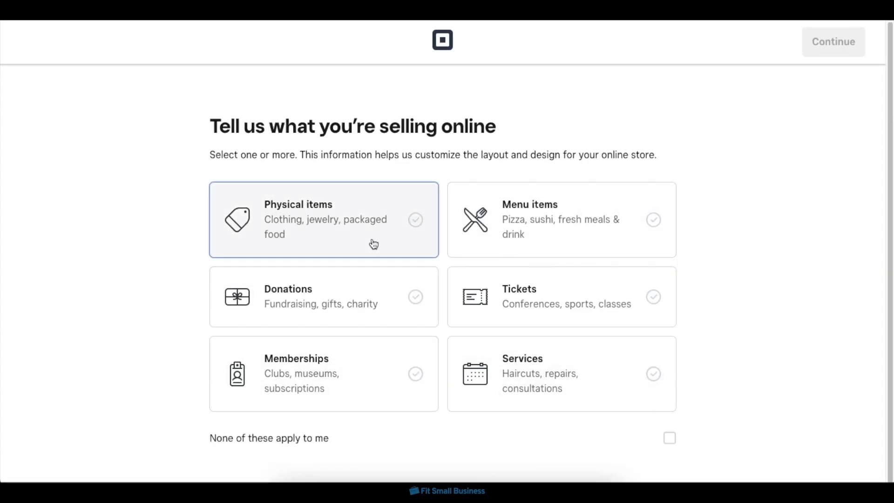
Set the store up to sell physical items and fulfill orders by shipping them.
left_click(374, 244)
left_click(805, 45)
scroll(732, 140, "down", 1)
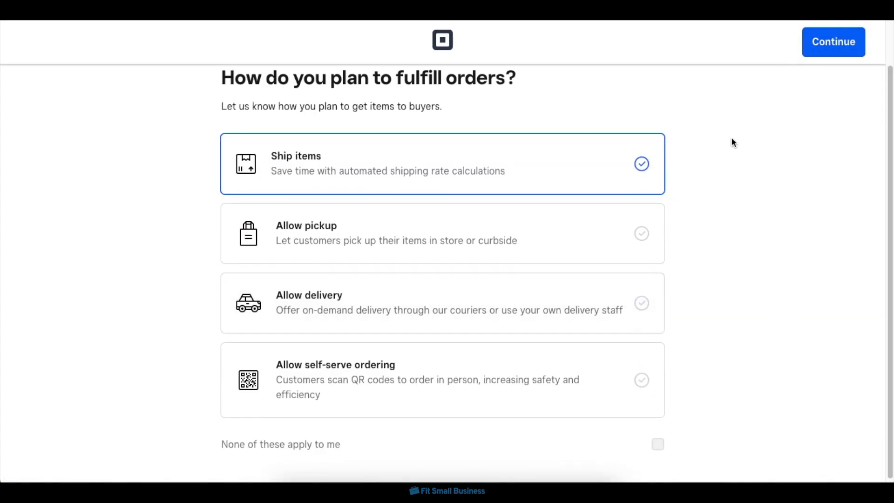
left_click(833, 44)
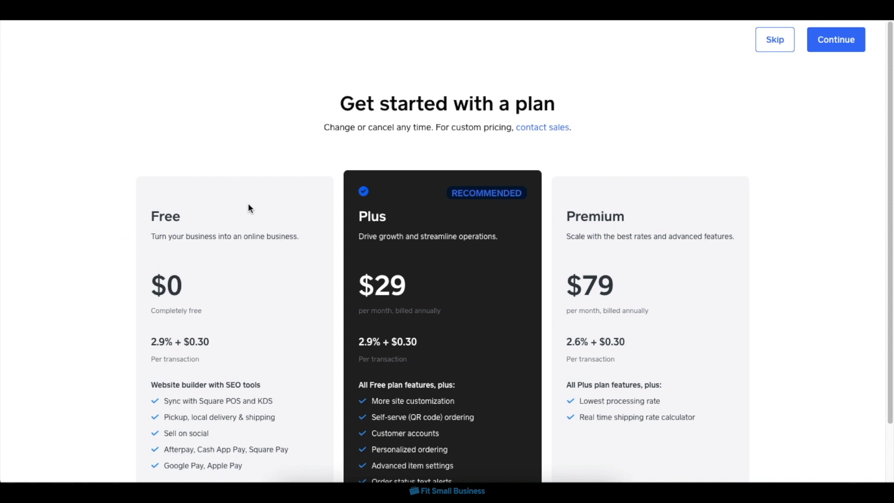
Choose the Free plan at $0 and continue to the store dashboard.
scroll(248, 206, "down", 2)
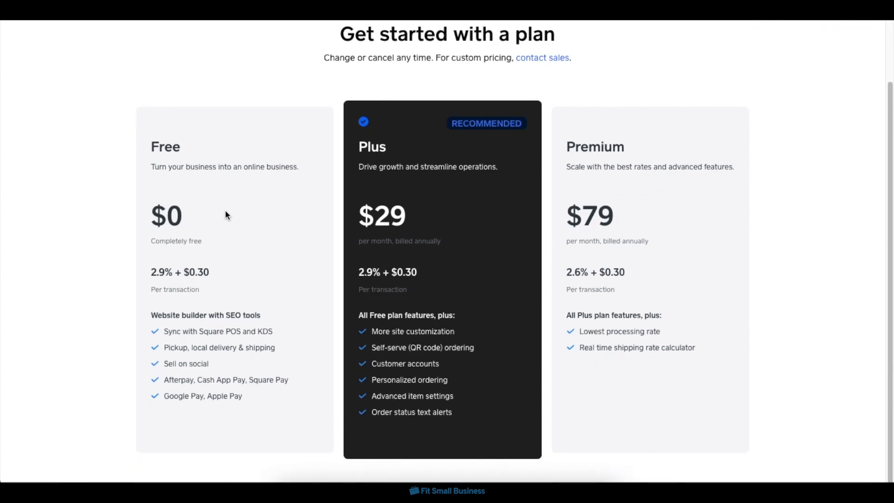
left_click(190, 259)
scroll(823, 122, "up", 2)
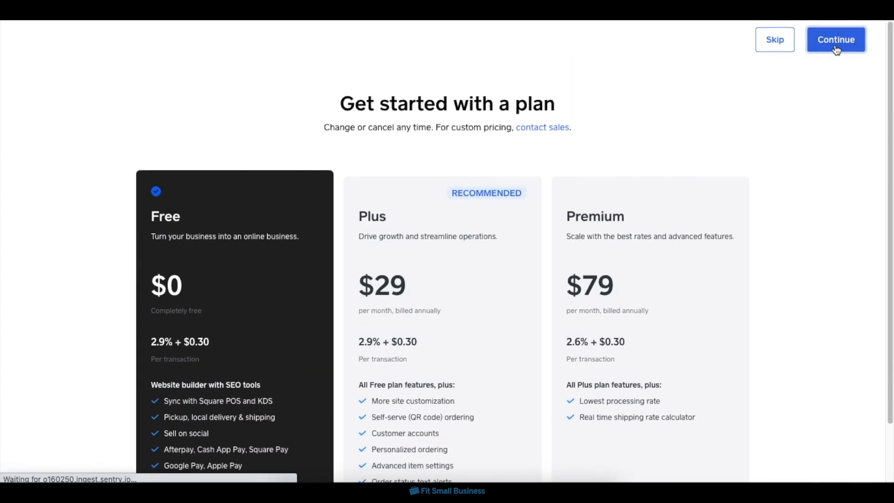
left_click(835, 44)
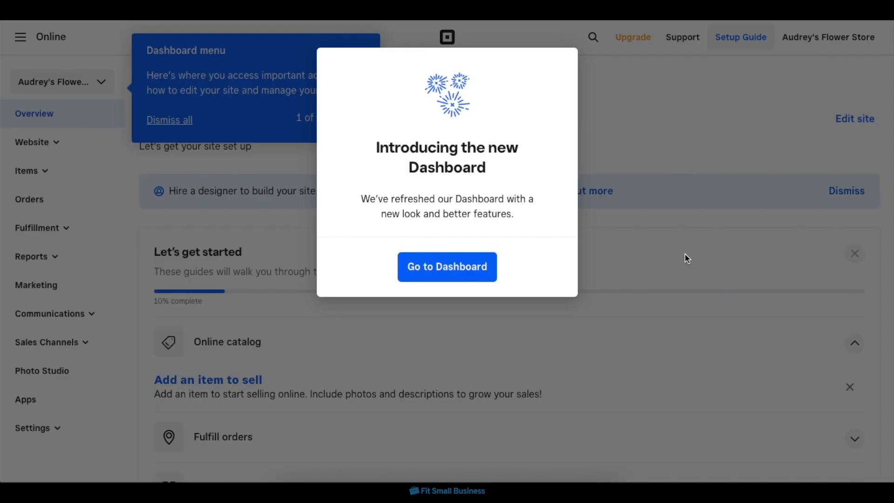
Dismiss the new dashboard introduction and tour tips, and look over the Overview page.
left_click(446, 275)
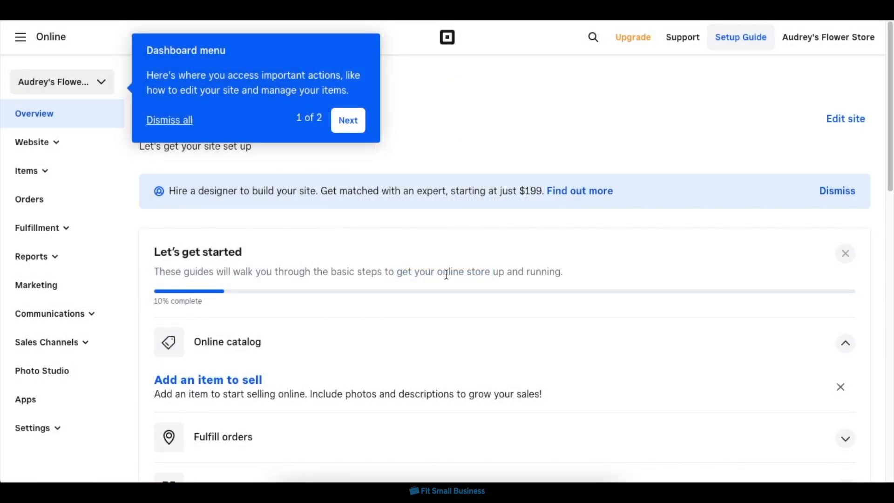
left_click(177, 119)
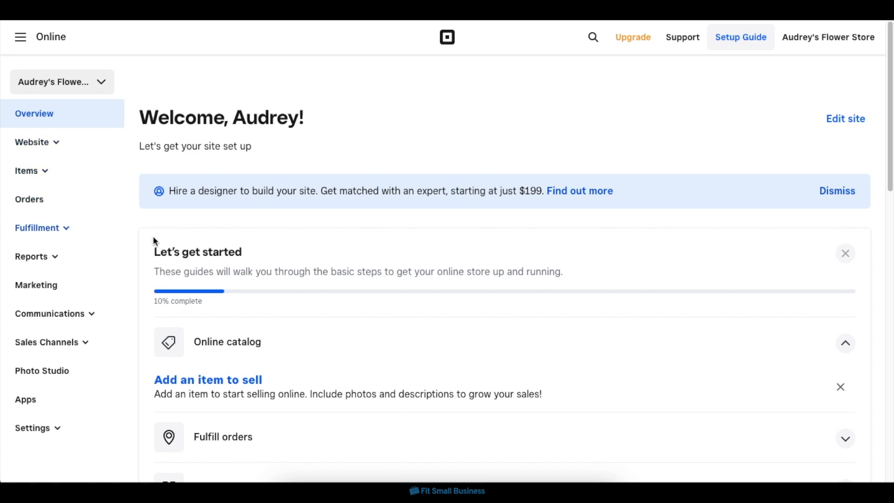
scroll(359, 243, "down", 10)
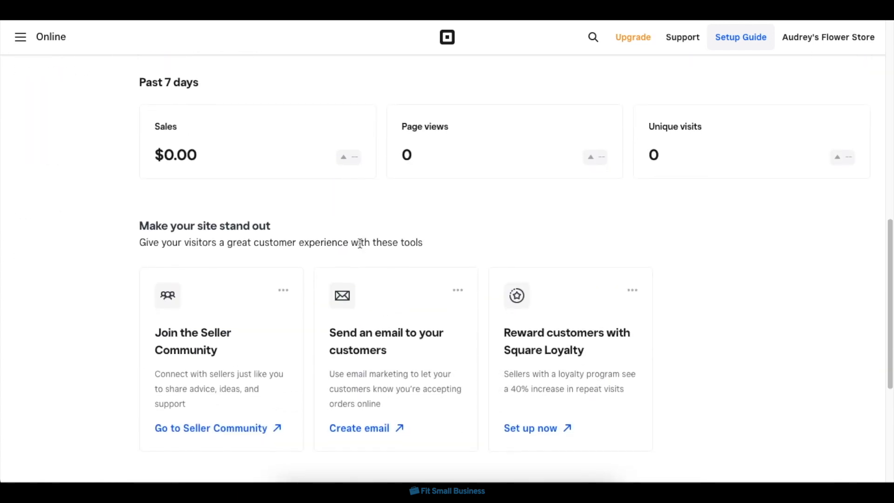
scroll(358, 244, "down", 2)
scroll(359, 247, "up", 15)
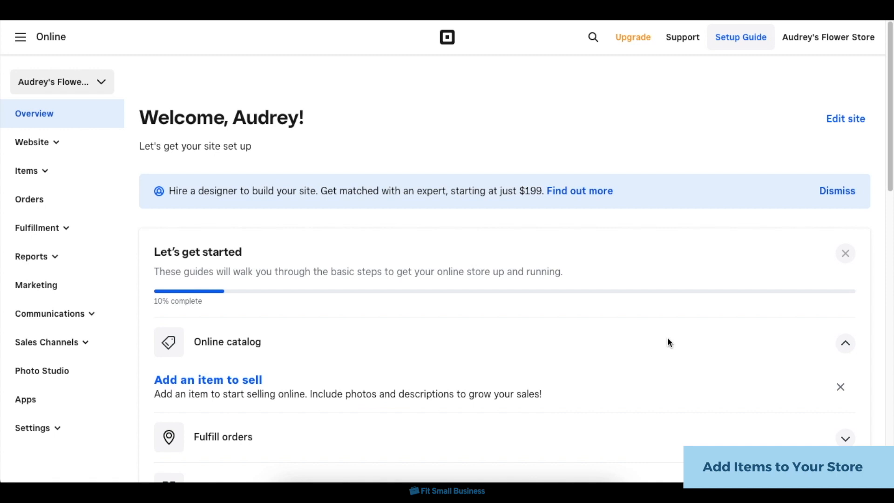
Open the list of site items and start creating a new item.
left_click(43, 174)
left_click(49, 200)
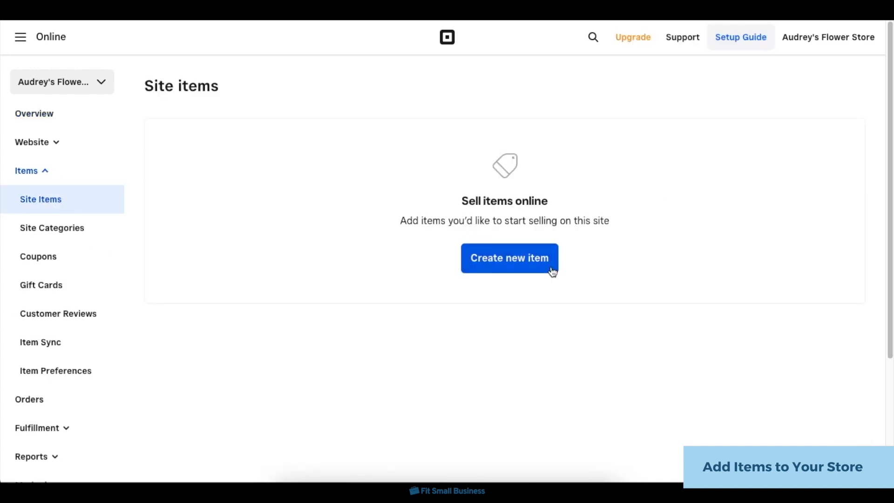
left_click(552, 270)
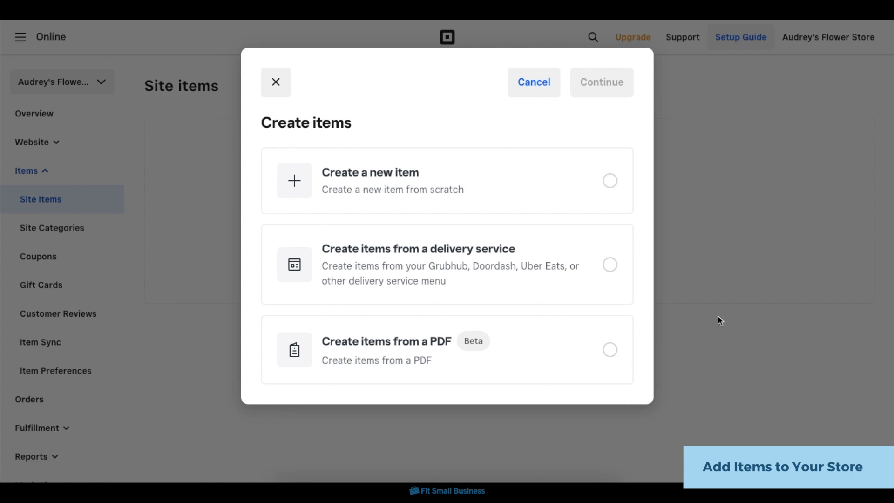
Preview the form for creating items from a delivery service with DoorDash selected, and return to the item creation options.
left_click(556, 275)
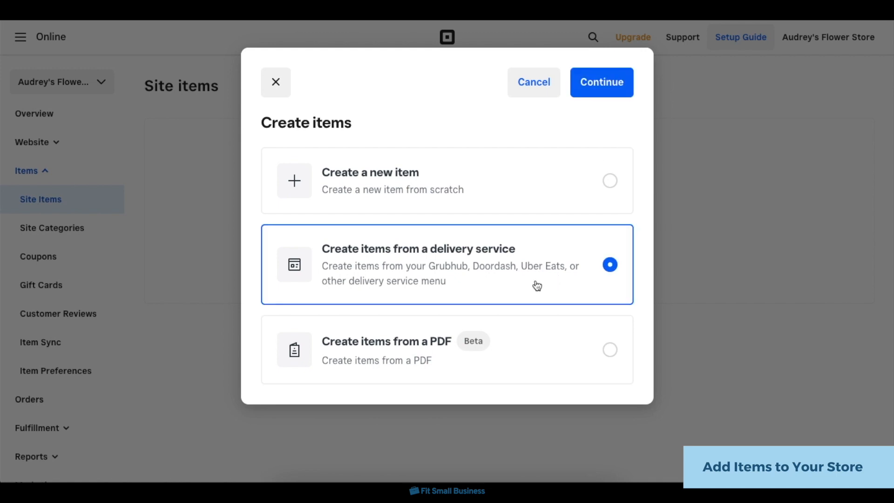
left_click(622, 88)
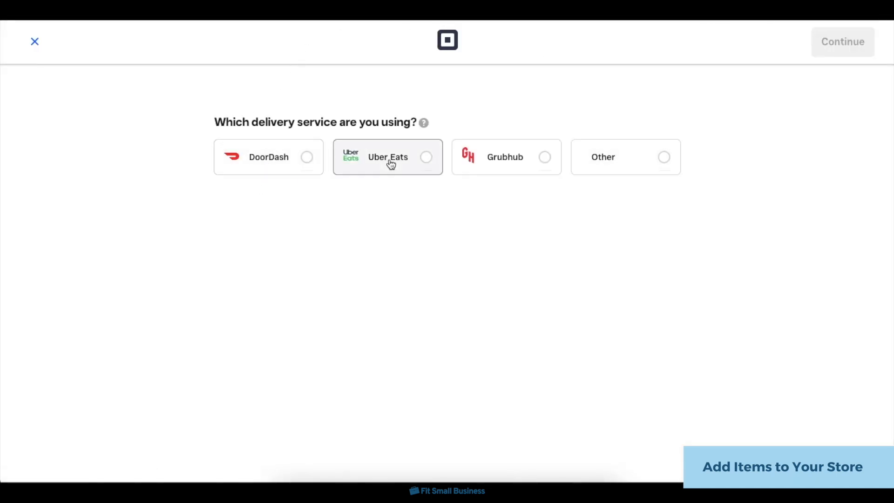
left_click(302, 166)
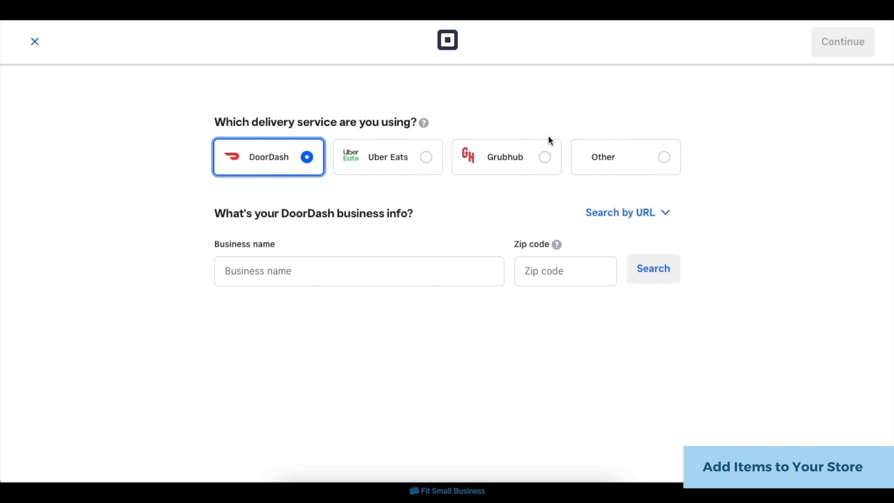
left_click(35, 42)
left_click(484, 271)
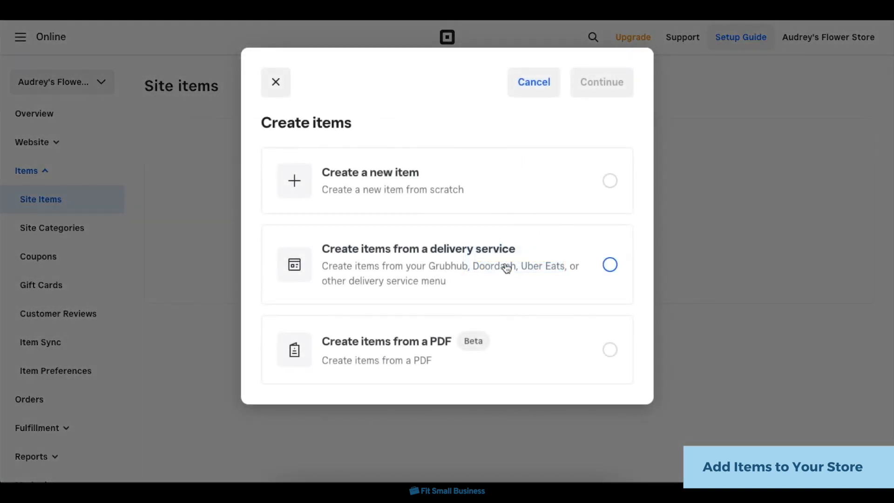
Preview the upload page for creating items from a PDF, and return to the item creation options.
left_click(525, 355)
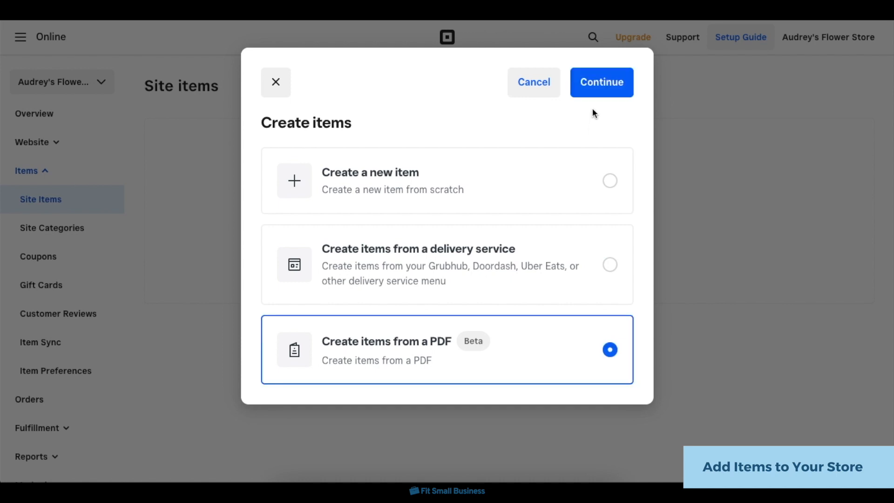
left_click(598, 83)
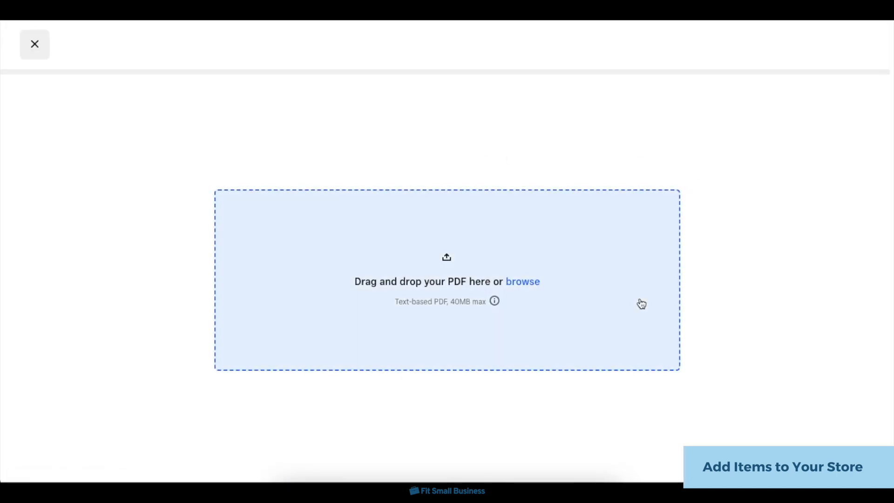
left_click(35, 46)
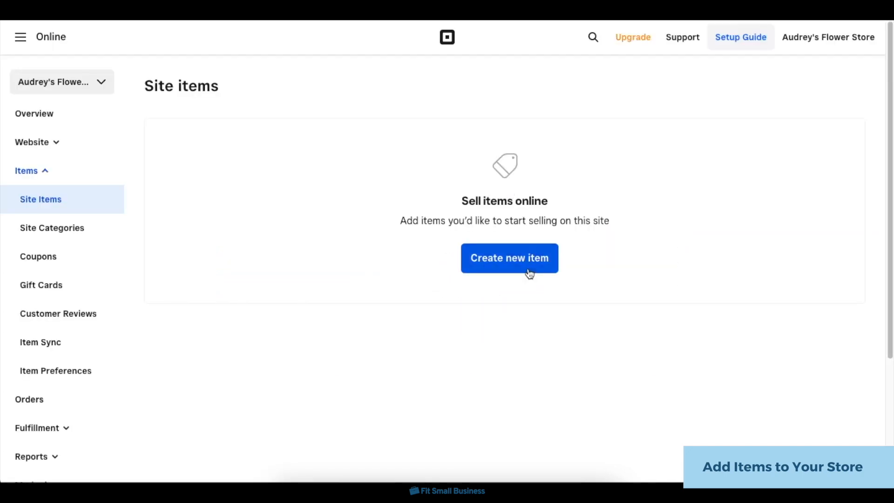
left_click(529, 273)
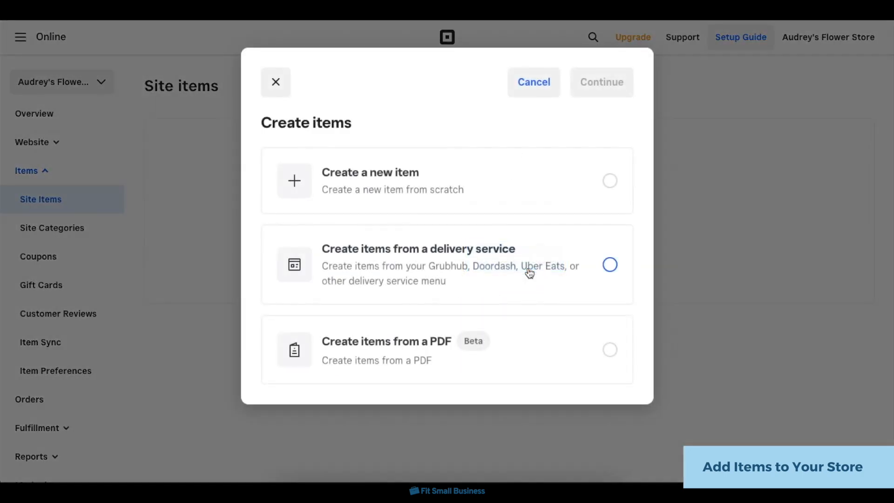
Create an item from scratch titled "Birthday Bouquet" with price $8, sale price $5 and description "Bouquets for birthday celebrations!".
left_click(529, 197)
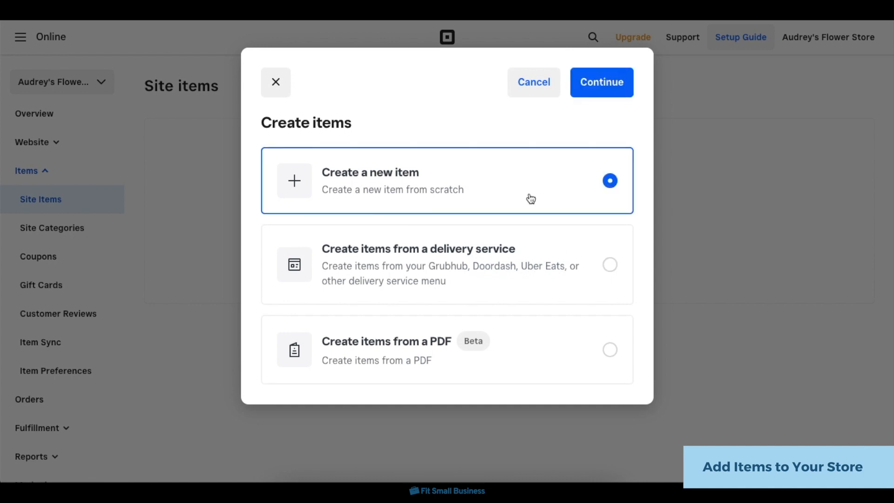
left_click(605, 82)
type("Birthday Bouquet")
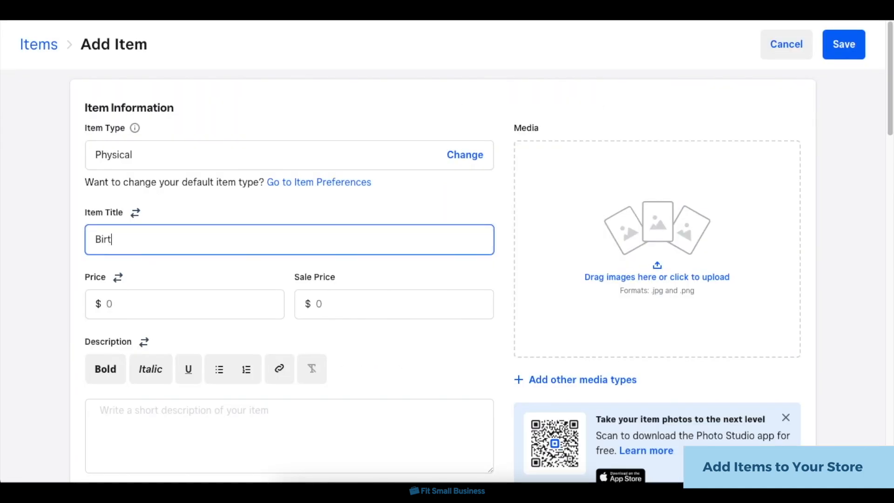
left_click(241, 303)
type("8")
left_click(393, 233)
type("5")
left_click(284, 383)
type("Bouquets for birthday celebrations!")
Add a photo of the flower bouquet to the Birthday Bouquet item and save the item.
left_click(656, 200)
double_click(314, 174)
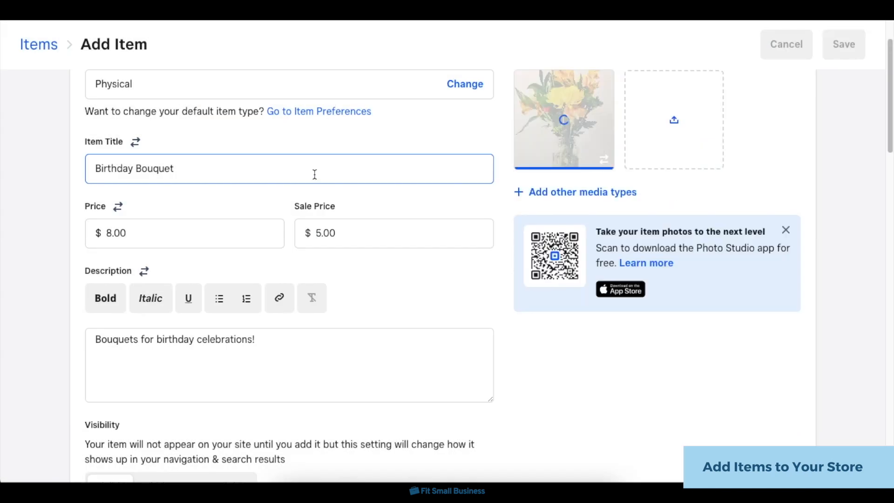
left_click(855, 42)
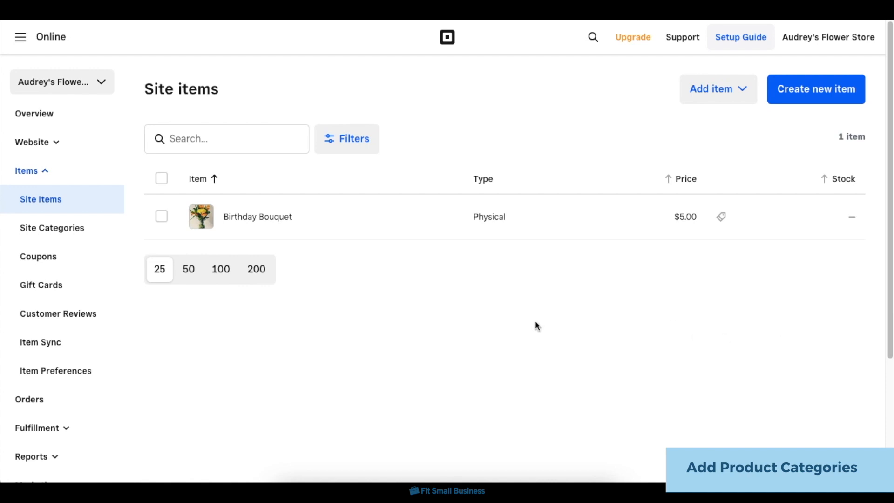
Start a new site category and title it "Celebration Bouquets".
left_click(85, 234)
left_click(528, 260)
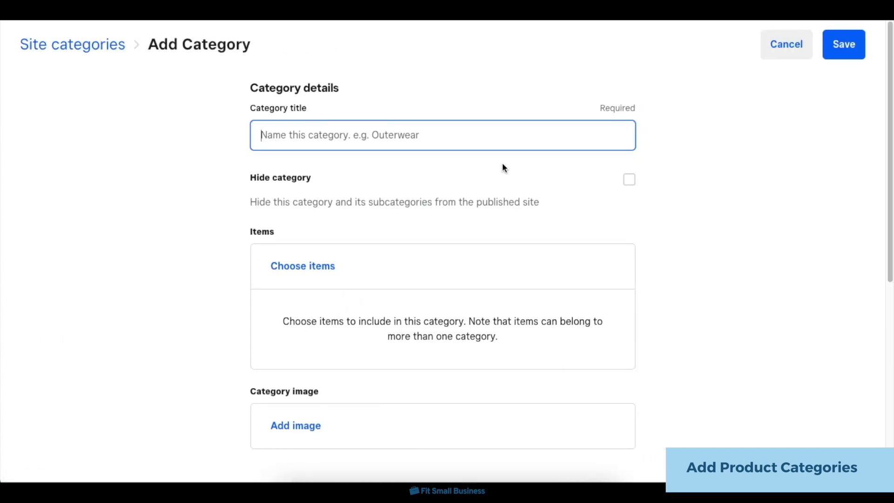
type("Celebrti")
key("BackSpace")
key("BackSpace")
type("ation Bouquets")
Include the Birthday Bouquet item in the Celebration Bouquets category.
left_click(325, 270)
left_click(186, 292)
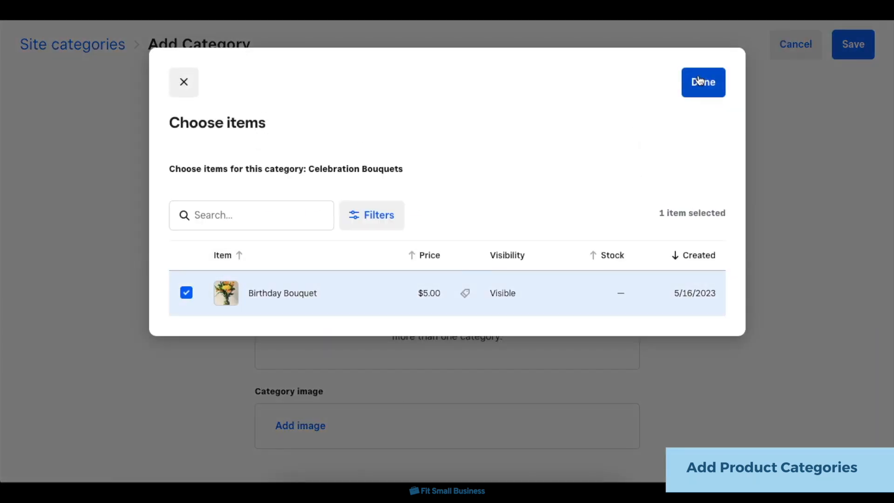
left_click(702, 82)
Set the category's permalink to "Celebration-bouquets" and its SEO title to "Celebration Bouquets".
scroll(726, 298, "down", 6)
left_click(420, 257)
type("Celebration-bouquets")
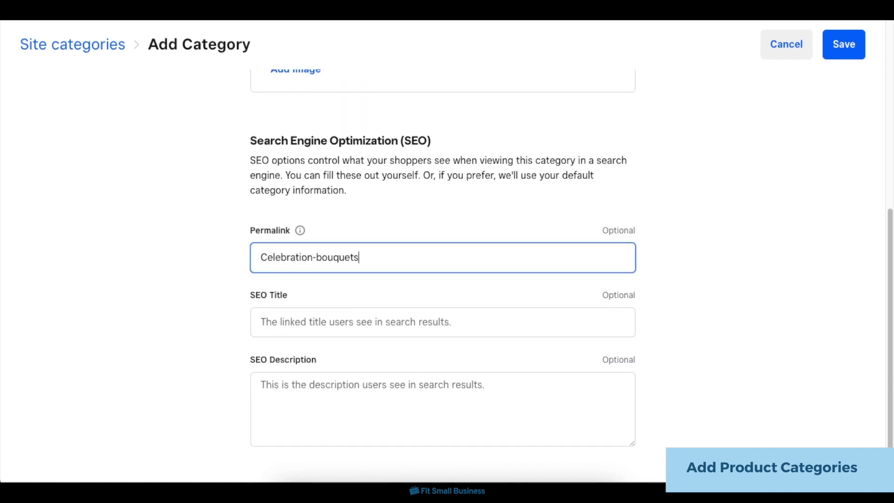
left_click(431, 321)
type("Celebration Bouquets")
Enter an SEO description about celebration-ready bouquets for any occasion with same-day delivery, and save the category.
left_click(407, 390)
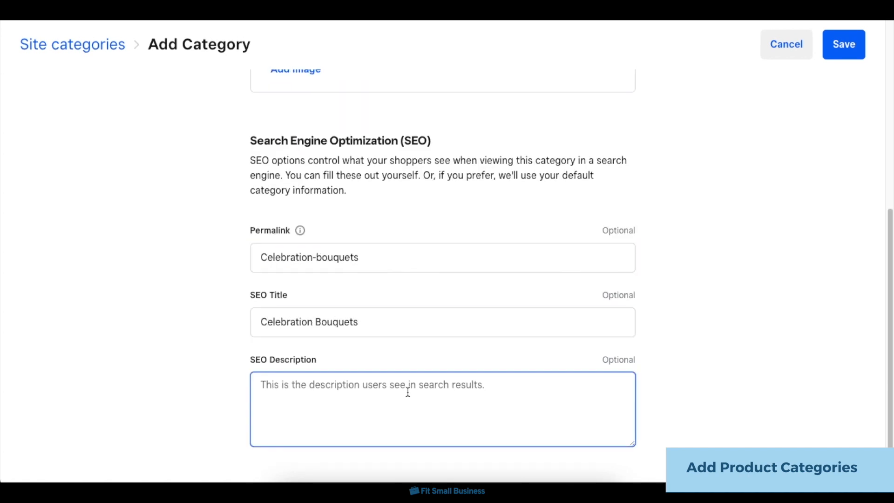
type("Celerbati")
key("BackSpace")
key("BackSpace")
key("BackSpace")
key("BackSpace")
key("BackSpace")
type("bration-ready bouquets for any occas")
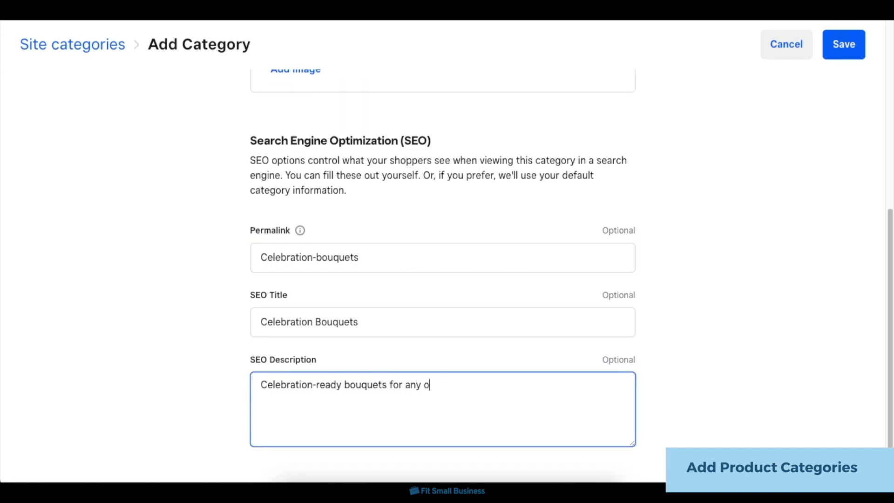
type("ion with same-day deliv")
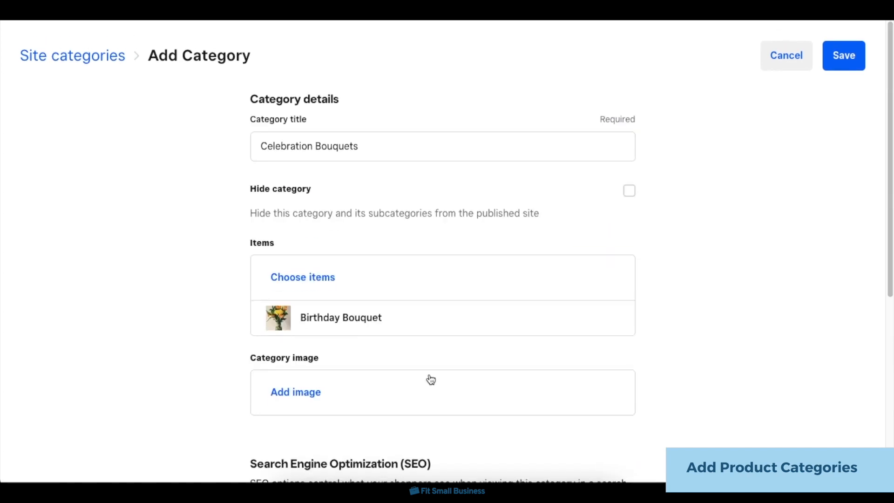
scroll(426, 394, "down", 1)
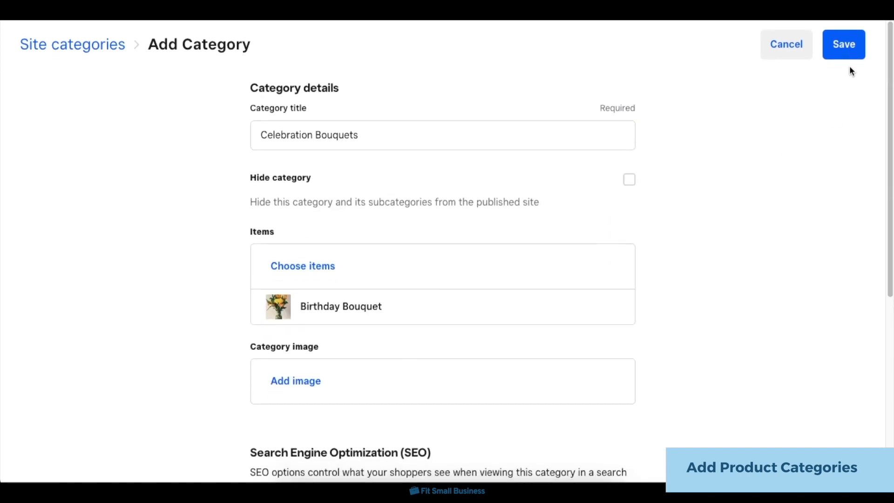
left_click(844, 59)
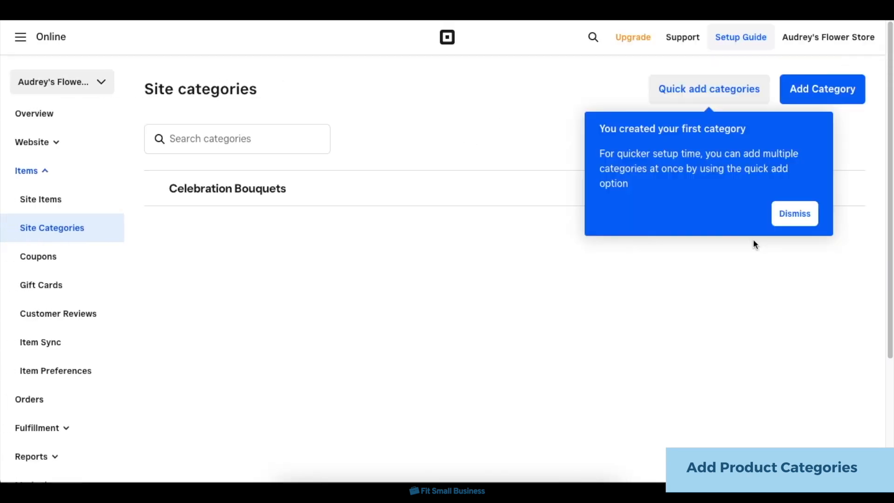
left_click(794, 213)
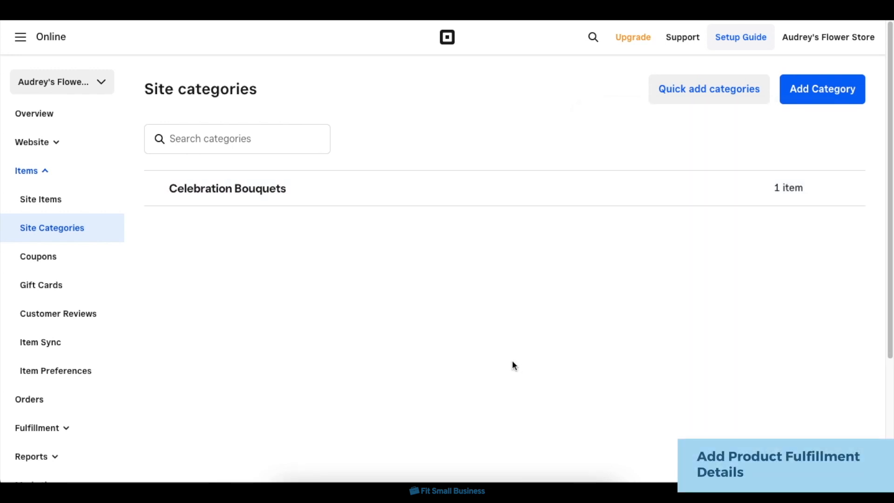
Open the store's Pickup & Delivery fulfillment settings.
left_click(44, 172)
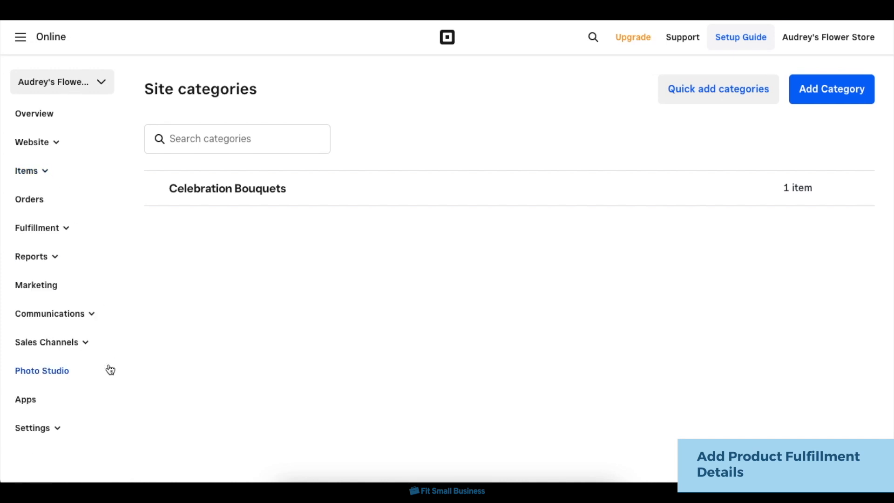
left_click(49, 233)
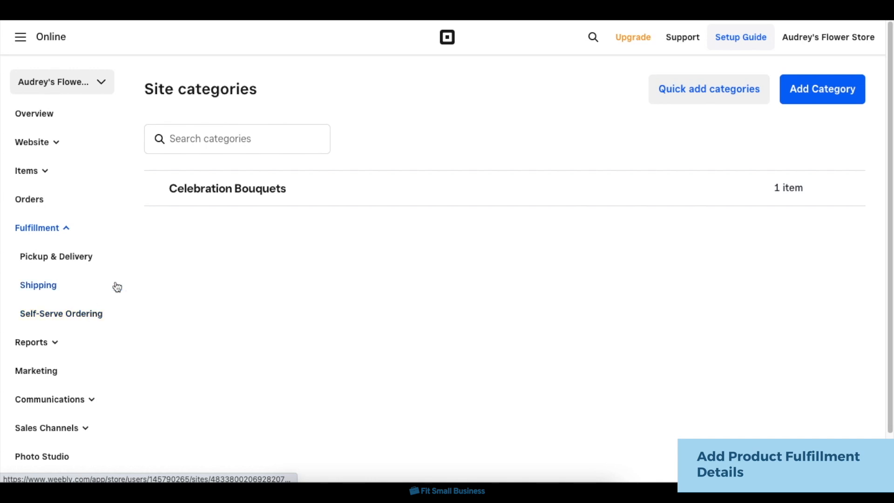
left_click(86, 259)
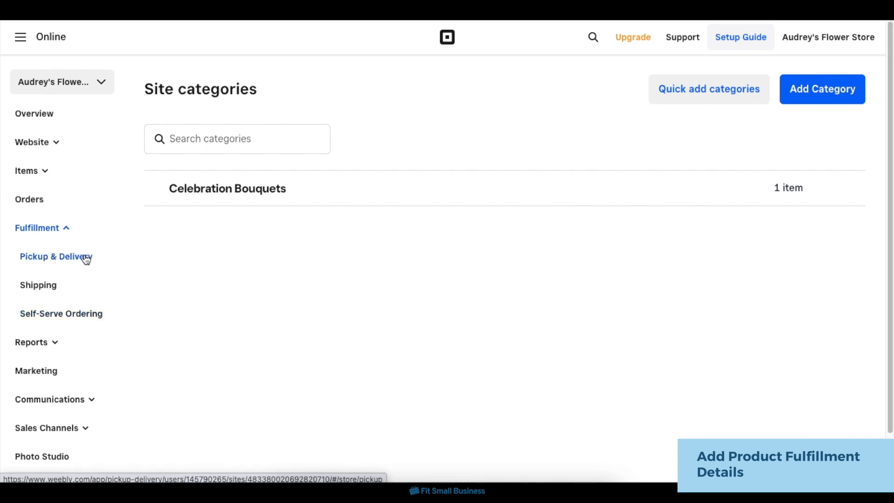
Enter the store's street address, floor, city, state and ZIP code in the Pickup & Delivery location details.
left_click(86, 259)
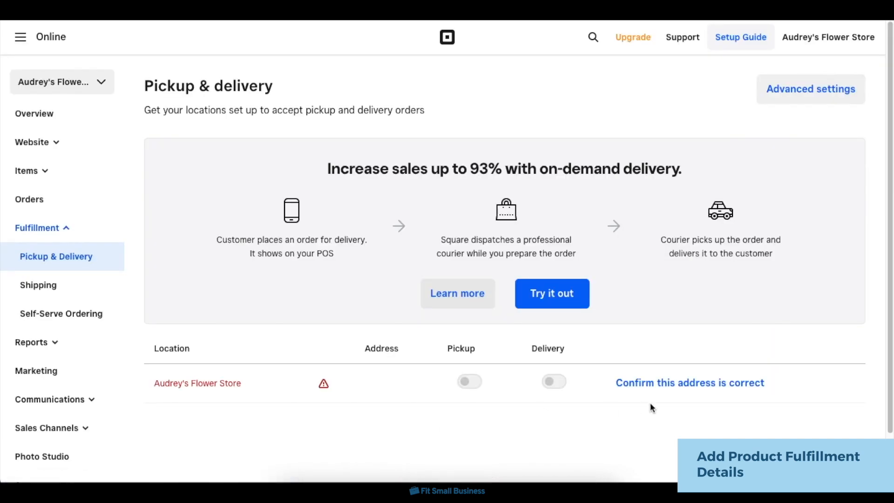
left_click(678, 389)
scroll(405, 405, "down", 2)
left_click(399, 314)
type("Lexington Street")
left_click(375, 356)
type("18th Floor")
left_click(375, 386)
type("New York")
left_click(518, 341)
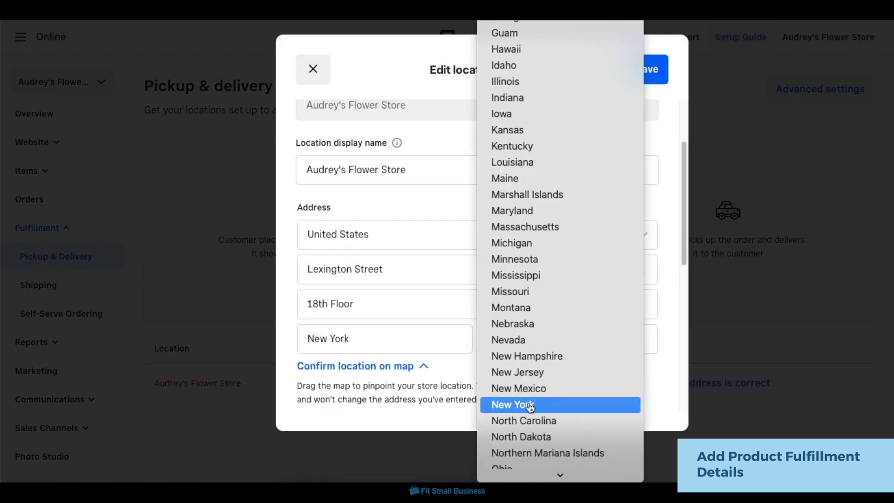
left_click(530, 405)
type("10019")
Enter the store's phone number and save the location details.
scroll(405, 296, "down", 5)
left_click(405, 296)
type("3125553456")
left_click(640, 70)
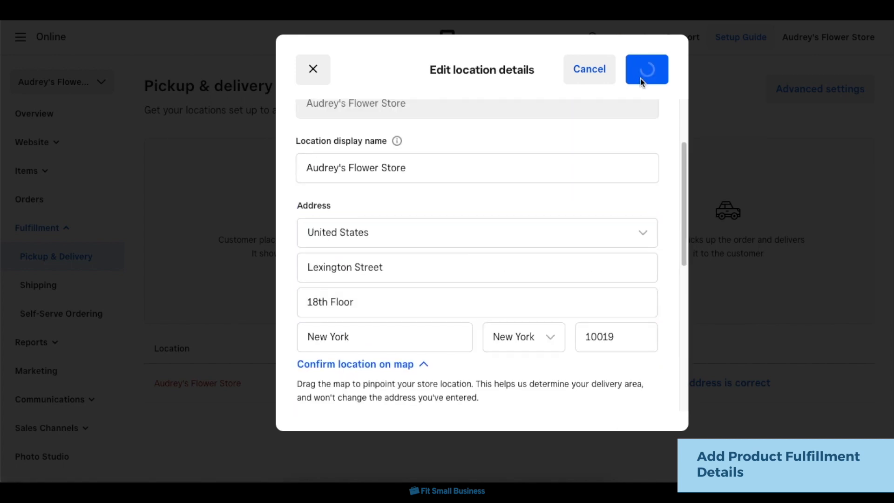
left_click(642, 67)
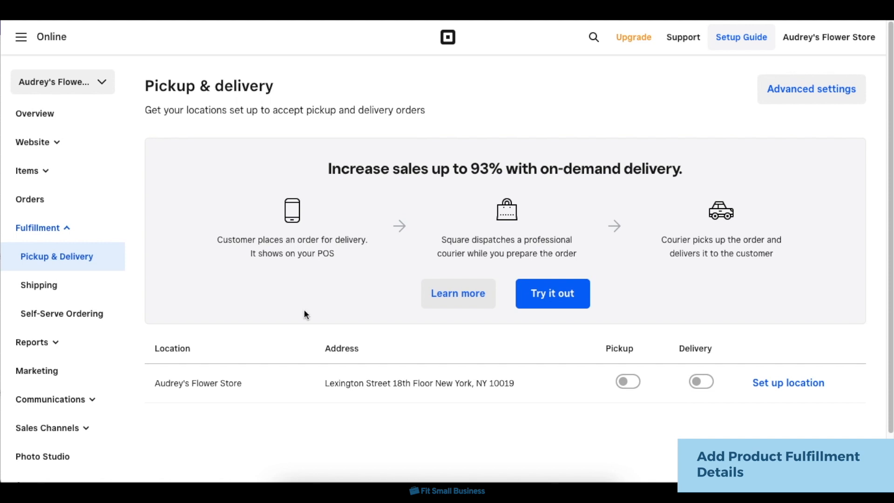
Set up shipping with Audrey's Flower Store as the ship-from location, and review the shipping carriers and profiles.
left_click(80, 288)
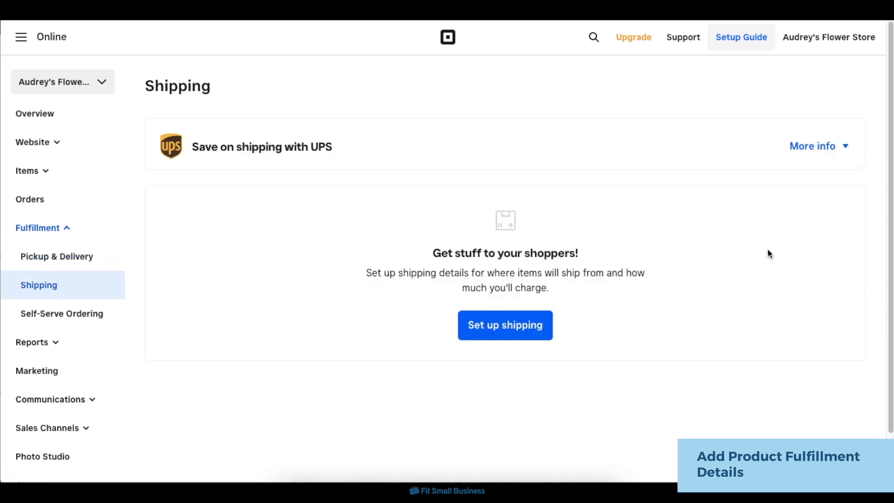
left_click(510, 336)
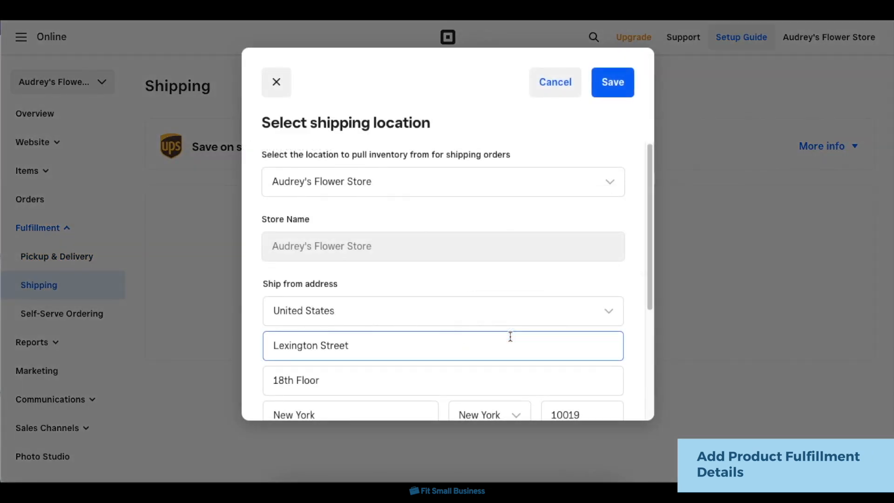
scroll(444, 288, "down", 4)
scroll(458, 287, "up", 4)
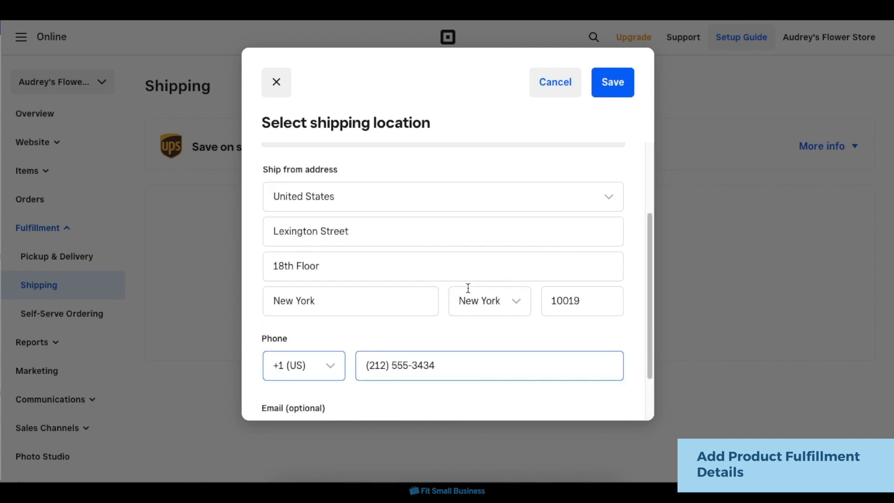
left_click(612, 84)
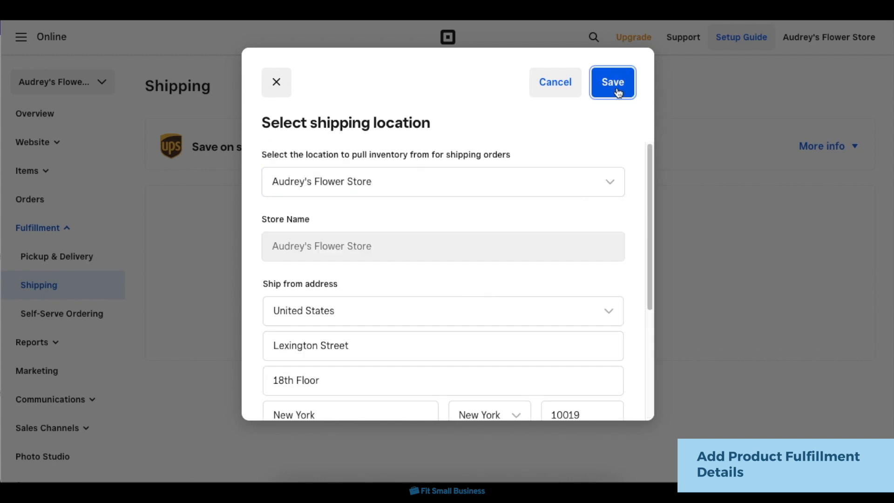
scroll(593, 268, "down", 6)
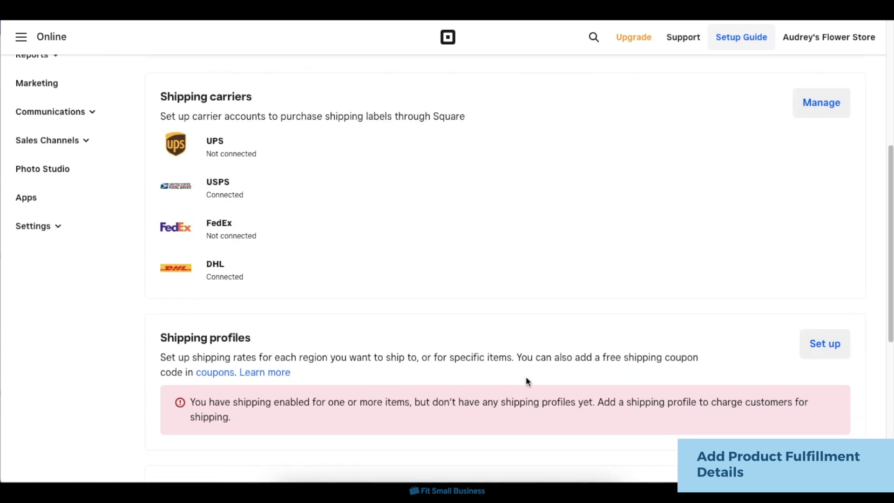
scroll(591, 234, "up", 5)
scroll(591, 232, "up", 2)
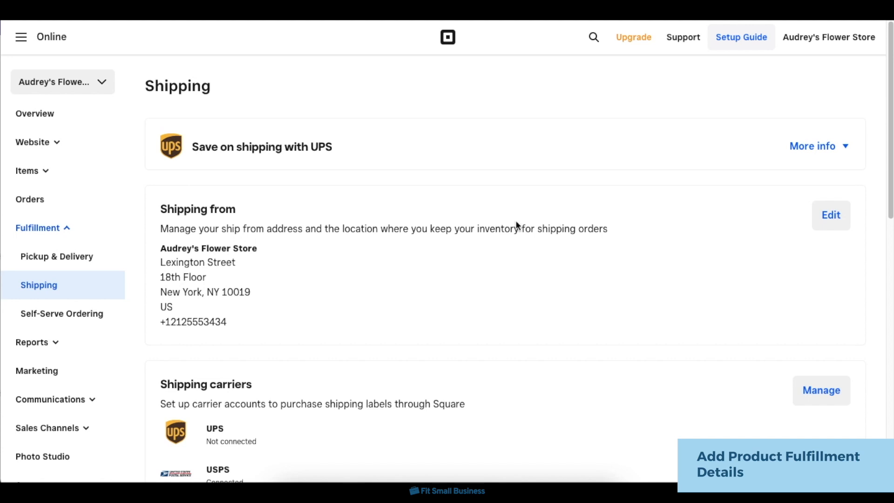
Start self-serve ordering setup for the Audrey's Flower Store location and proceed through the customize messaging stage.
left_click(95, 322)
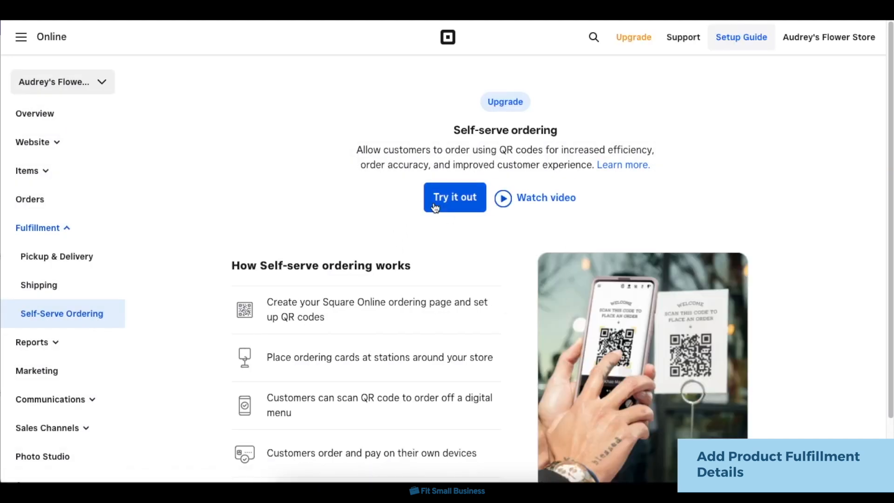
left_click(434, 207)
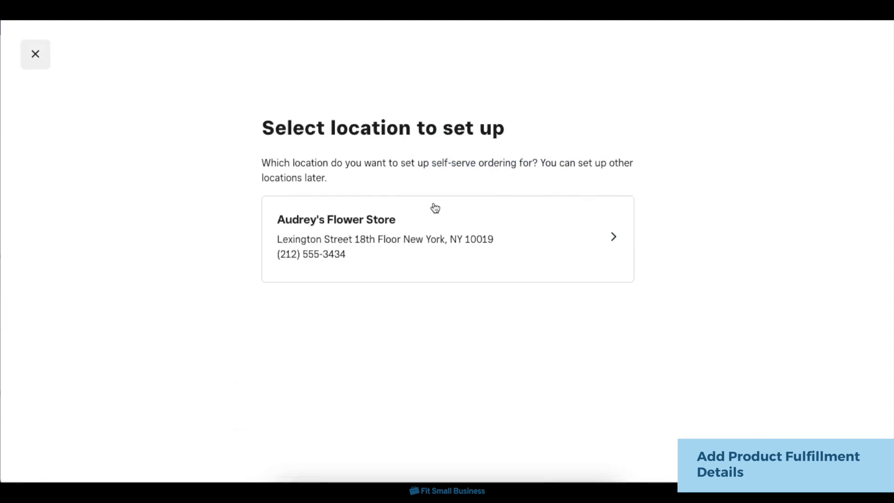
left_click(538, 256)
left_click(208, 281)
left_click(818, 68)
scroll(685, 183, "down", 2)
left_click(833, 54)
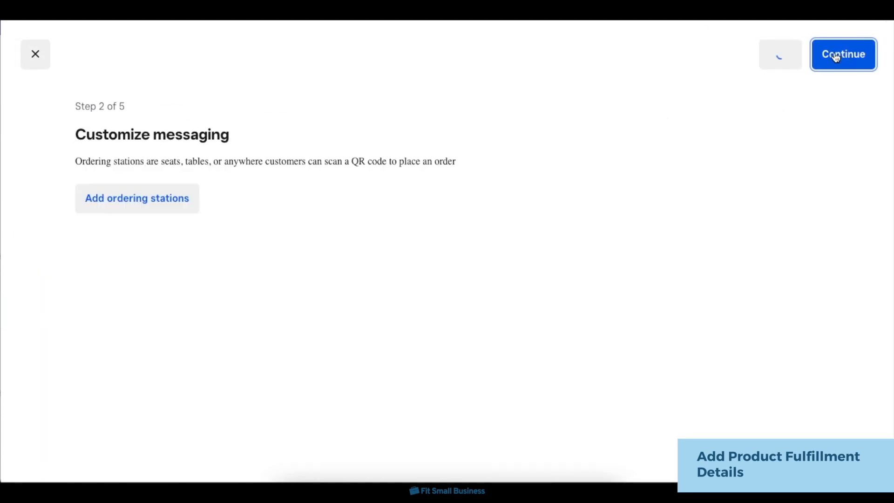
Add the ordering station group "Section 1" with 10 stations called "Table", numbered from 1, and continue to ordering hours.
left_click(165, 215)
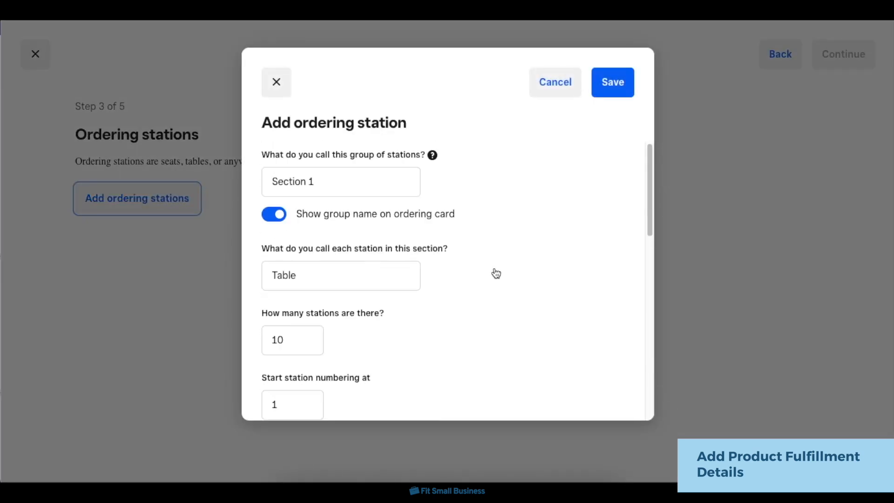
left_click(610, 83)
left_click(809, 60)
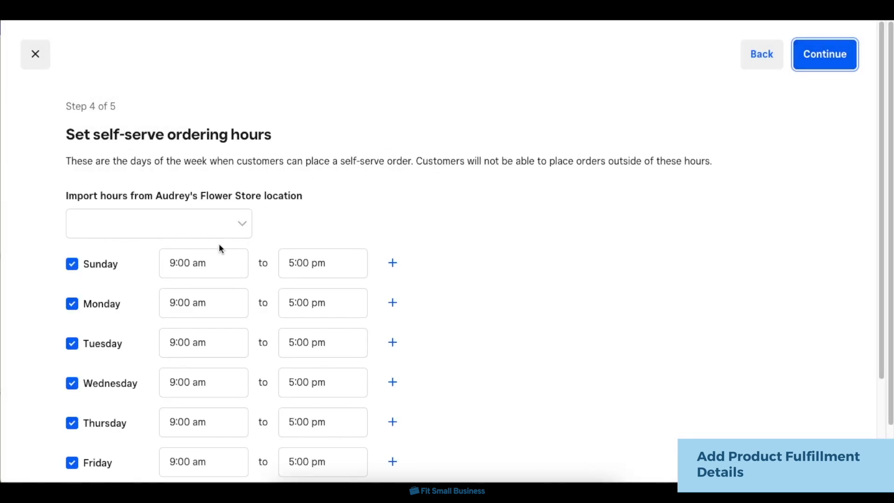
Set the self-serve ordering time zone to America - New York and finish the setup with open tabs and text alerts off.
scroll(423, 280, "down", 3)
left_click(295, 445)
scroll(295, 419, "down", 8)
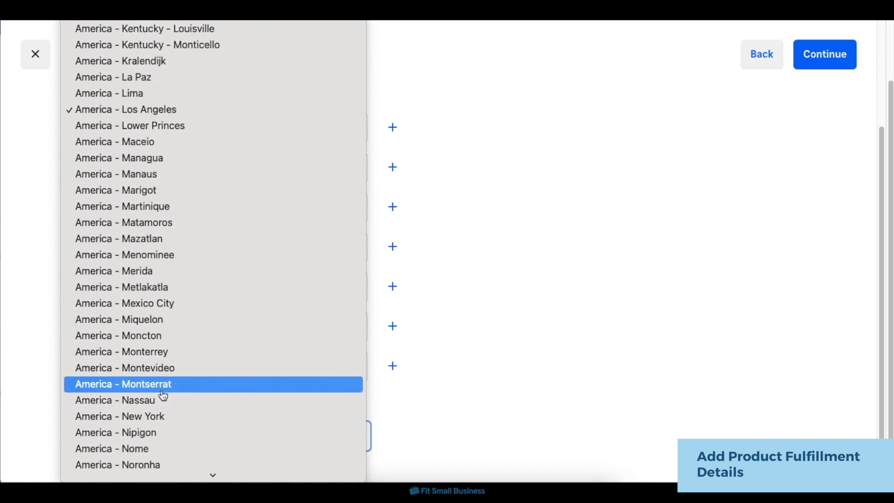
left_click(164, 415)
scroll(638, 285, "up", 3)
left_click(832, 56)
left_click(839, 43)
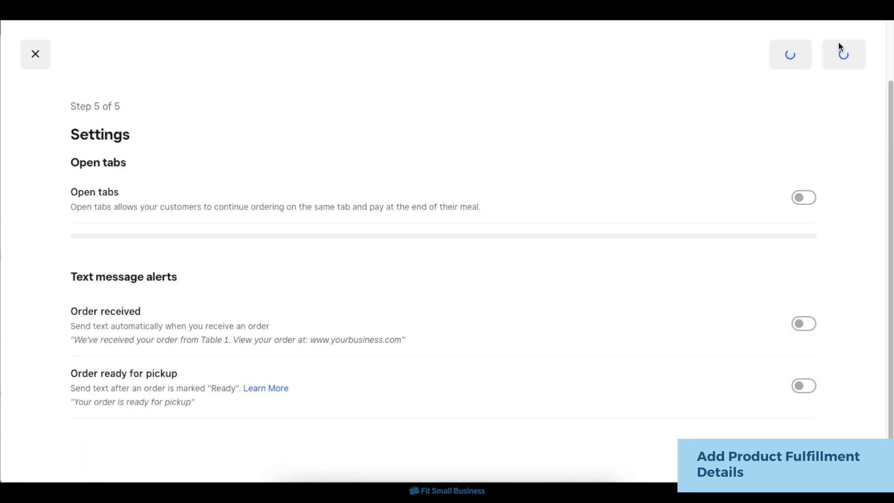
left_click(415, 227)
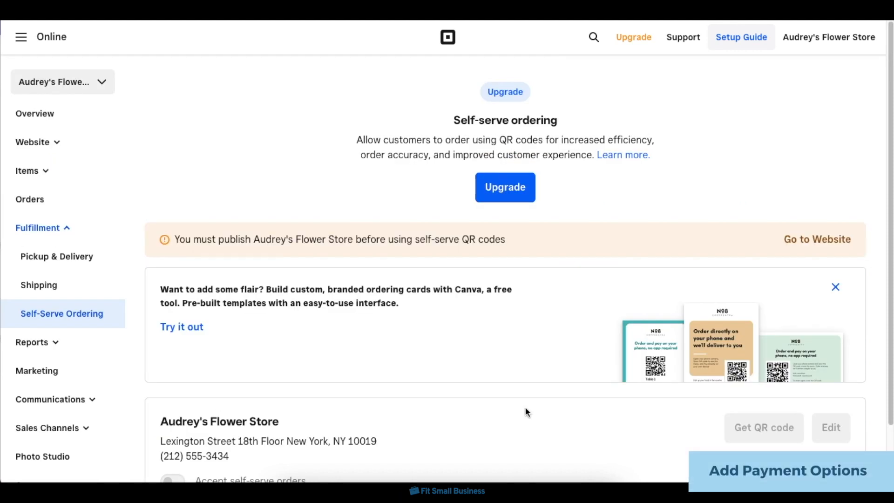
Open the store's Checkout settings and review the payment options, including Square, Cash App and PayPal.
scroll(121, 322, "down", 2)
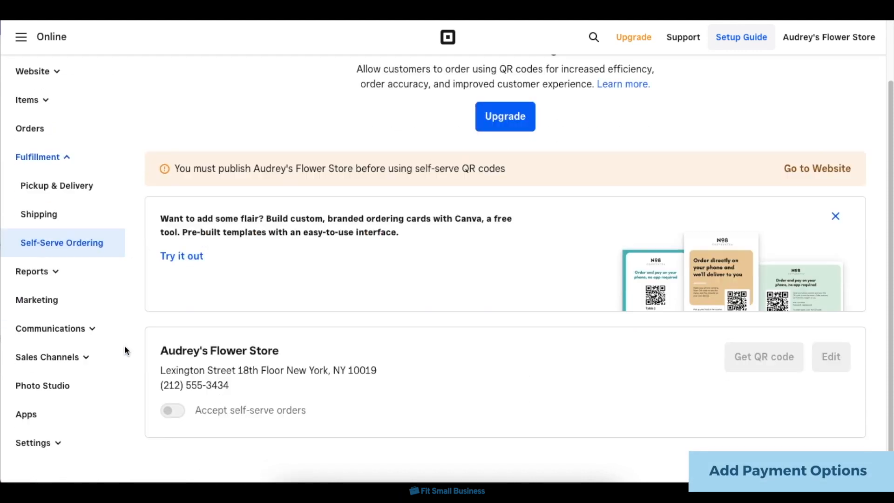
left_click(49, 449)
scroll(50, 454, "down", 2)
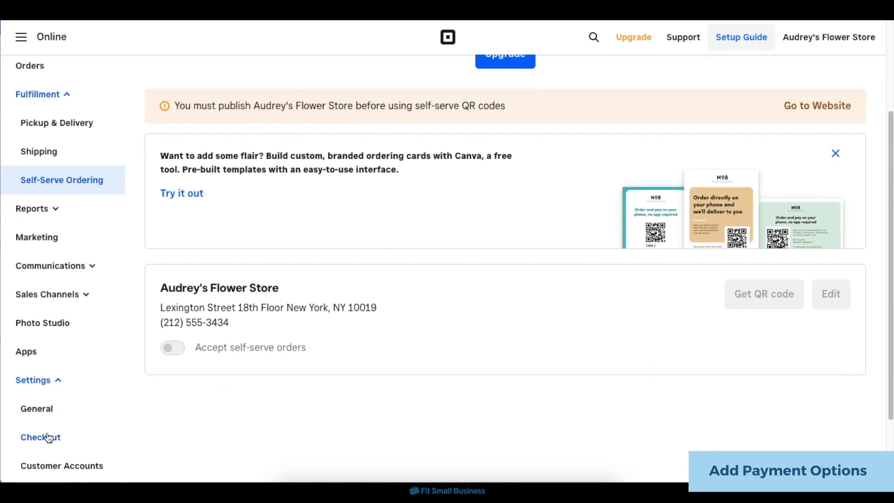
left_click(47, 443)
scroll(448, 407, "down", 10)
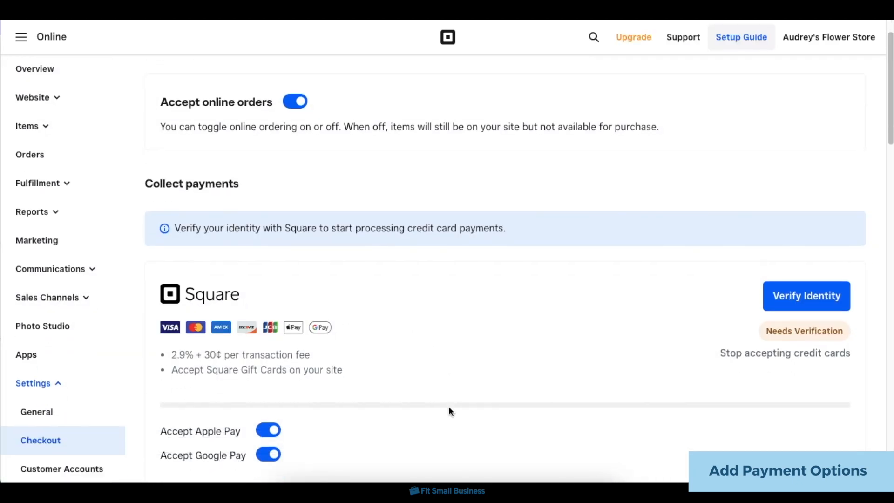
scroll(449, 409, "up", 5)
scroll(448, 405, "down", 8)
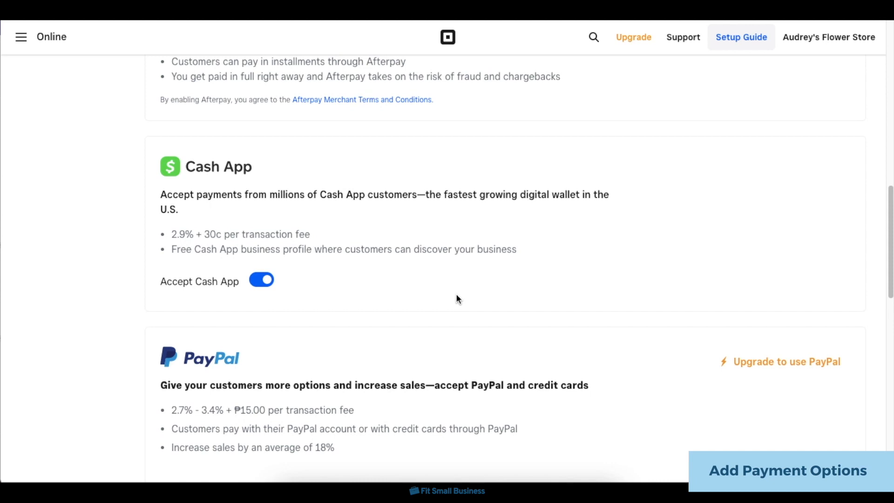
scroll(548, 293, "up", 12)
scroll(548, 292, "up", 3)
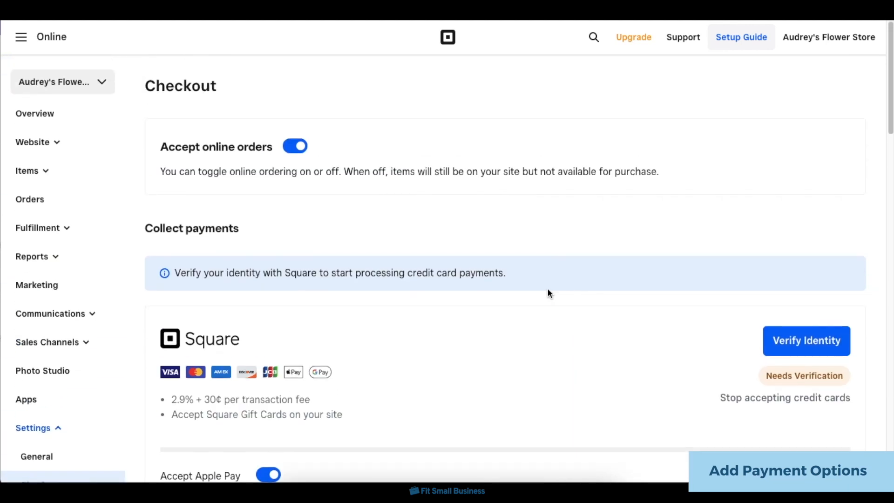
scroll(547, 292, "down", 2)
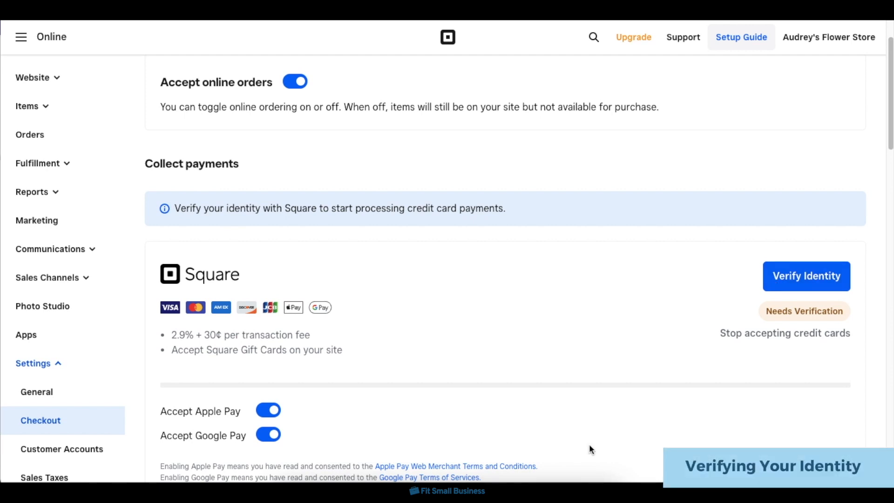
Start the Square identity verification and sign in with the account email and password.
left_click(785, 289)
left_click(395, 275)
type("•••••••••••")
key("Return")
left_click(371, 366)
left_click(526, 299)
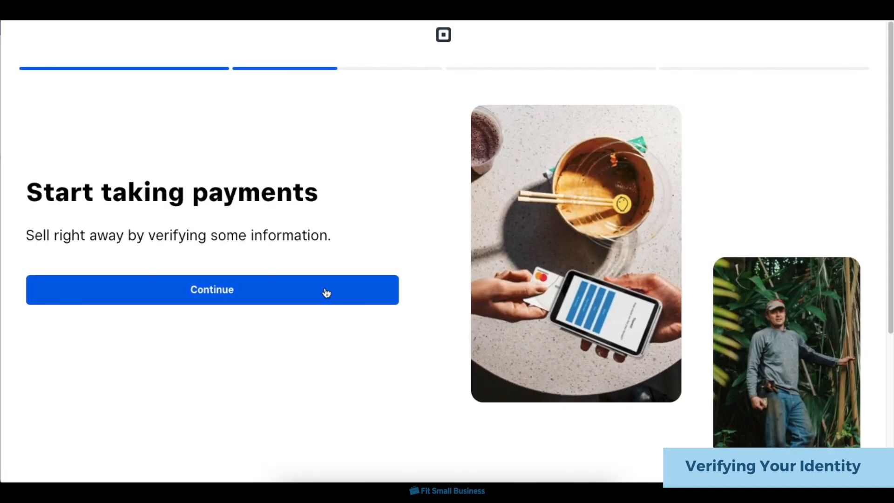
Continue to the payments verification and postpone verifying the mobile phone number until next time.
left_click(325, 289)
left_click(347, 260)
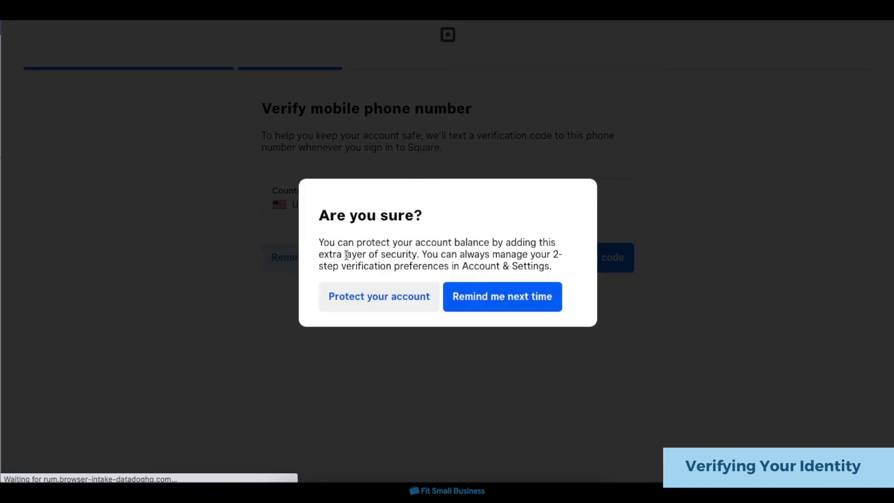
left_click(493, 300)
scroll(494, 303, "down", 4)
scroll(493, 298, "up", 7)
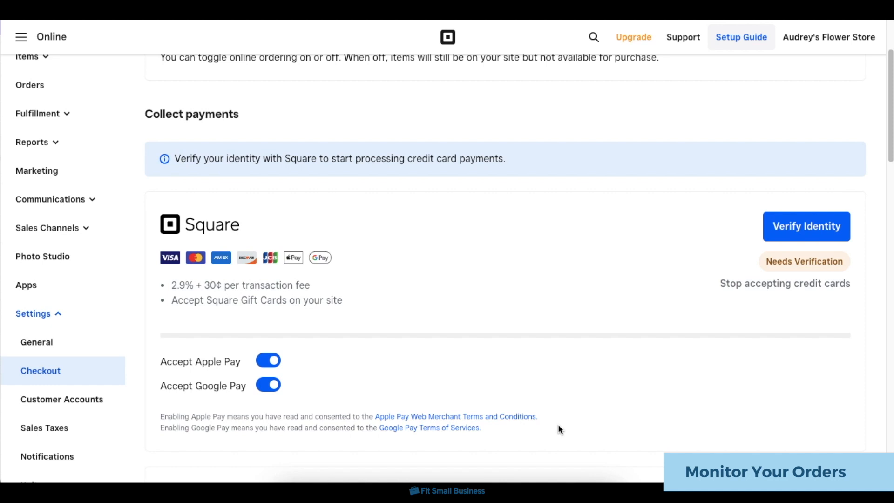
Open the store's Orders page and look through its contents.
scroll(72, 209, "up", 3)
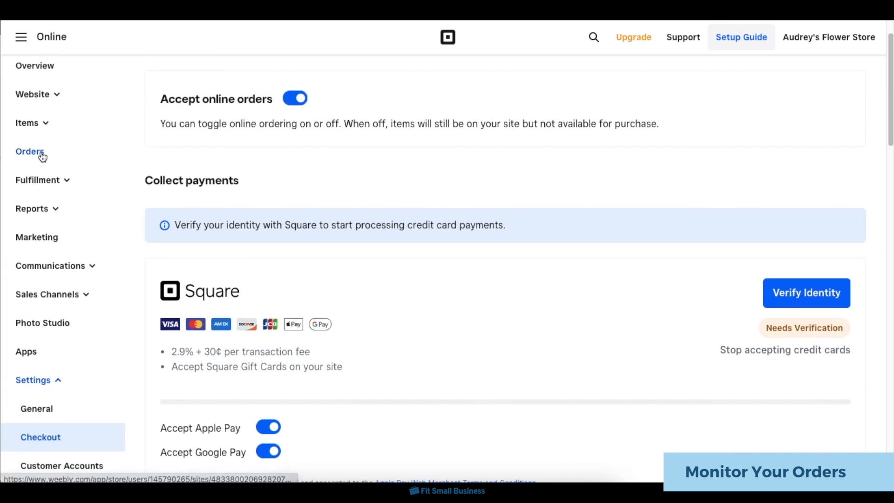
left_click(42, 152)
scroll(673, 261, "down", 3)
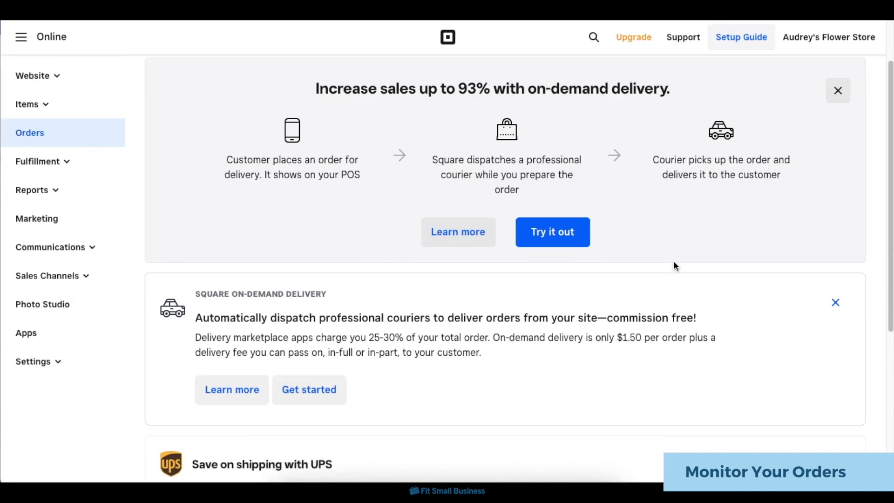
scroll(673, 262, "down", 4)
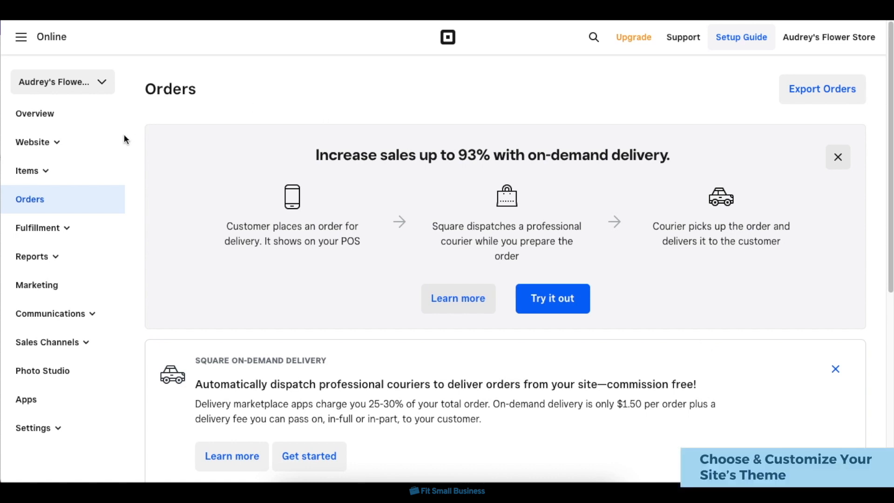
Edit the website, pick the white site style with blue accents, and open its design customization.
left_click(57, 144)
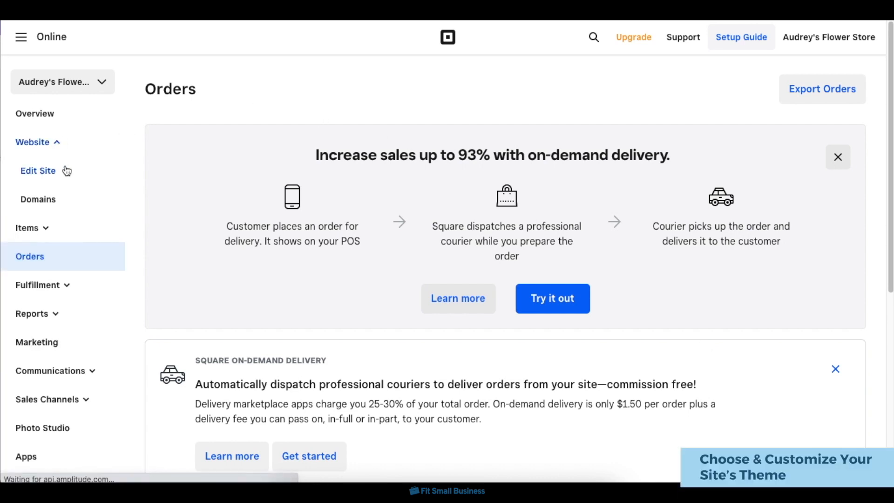
left_click(67, 171)
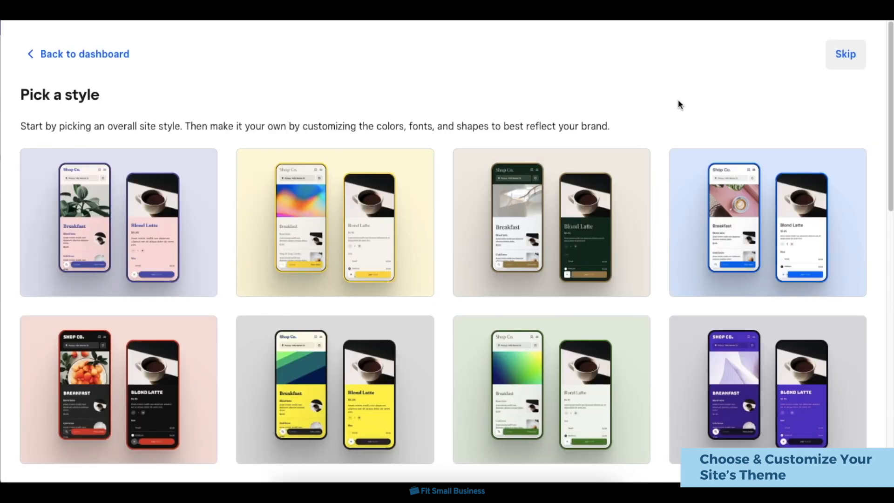
scroll(674, 259, "down", 8)
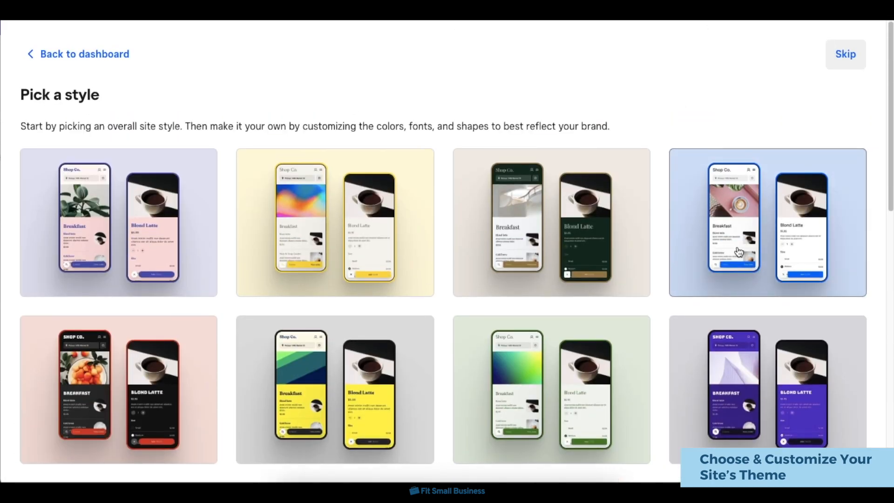
left_click(737, 250)
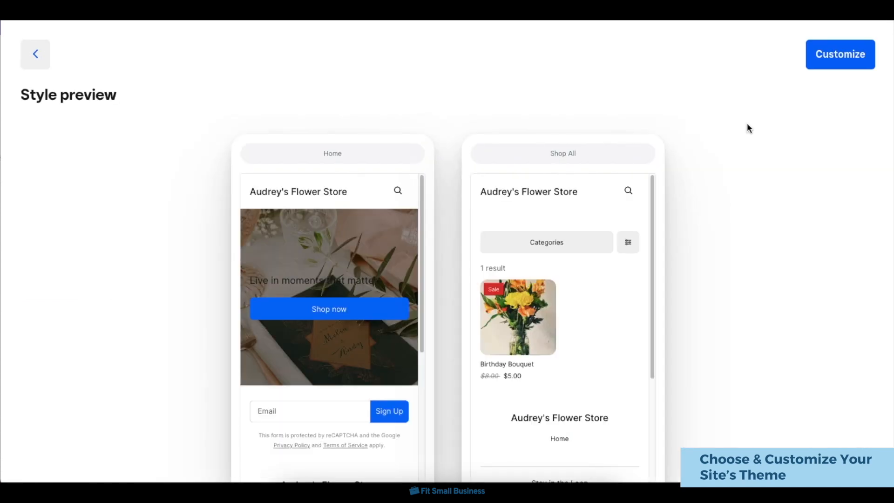
left_click(812, 66)
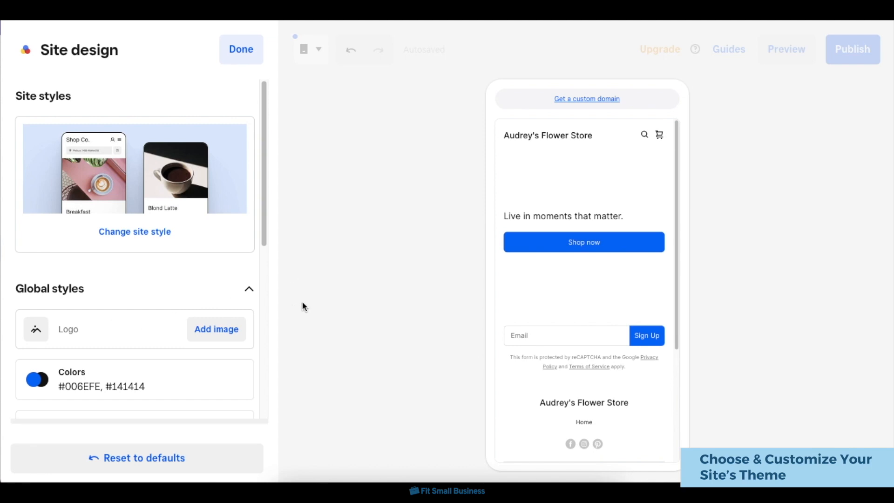
Upload sample logo.jpg and apply it as the site's logo.
left_click(215, 330)
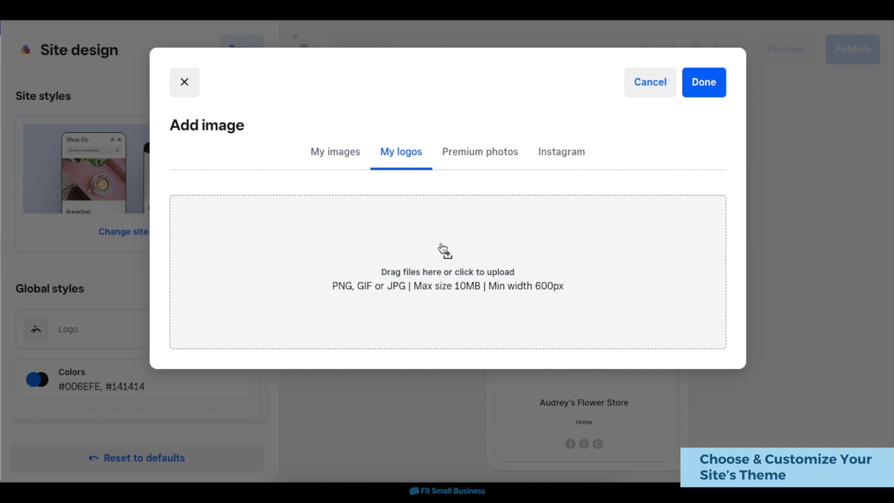
left_click(443, 249)
left_click(397, 180)
left_click(660, 347)
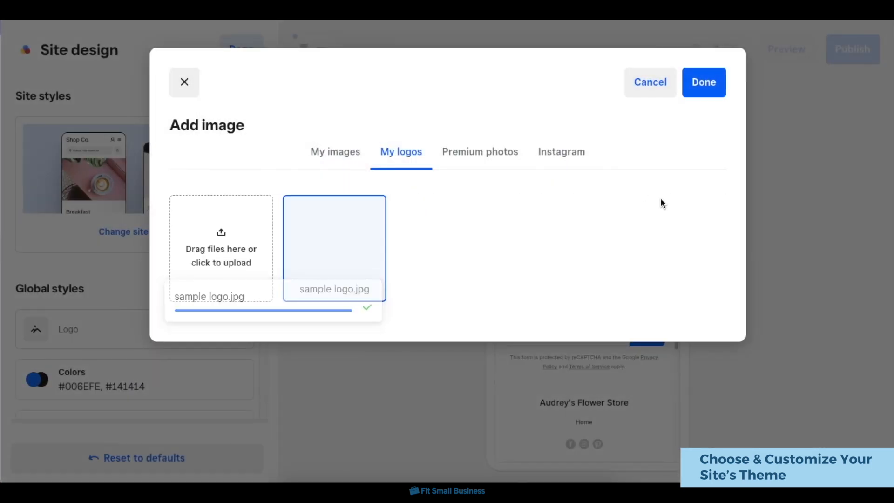
left_click(704, 80)
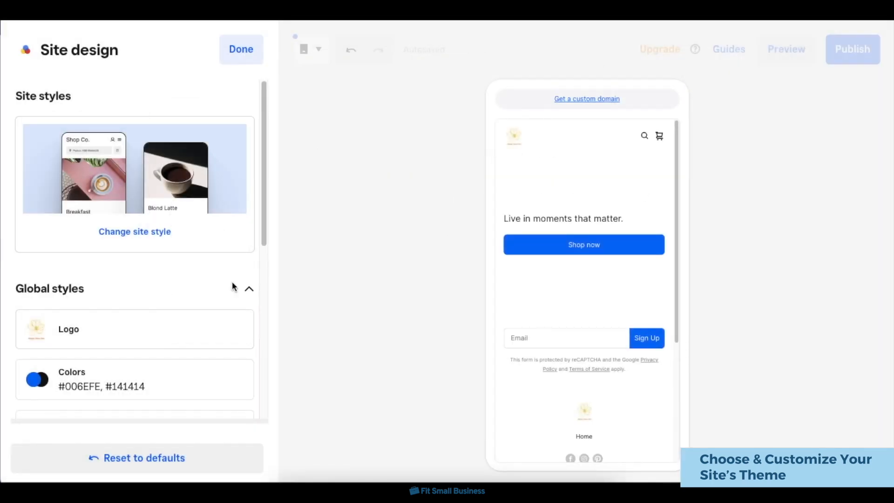
Set the site's main color to the dusty pink #e8b4b8.
scroll(218, 315, "down", 2)
left_click(224, 307)
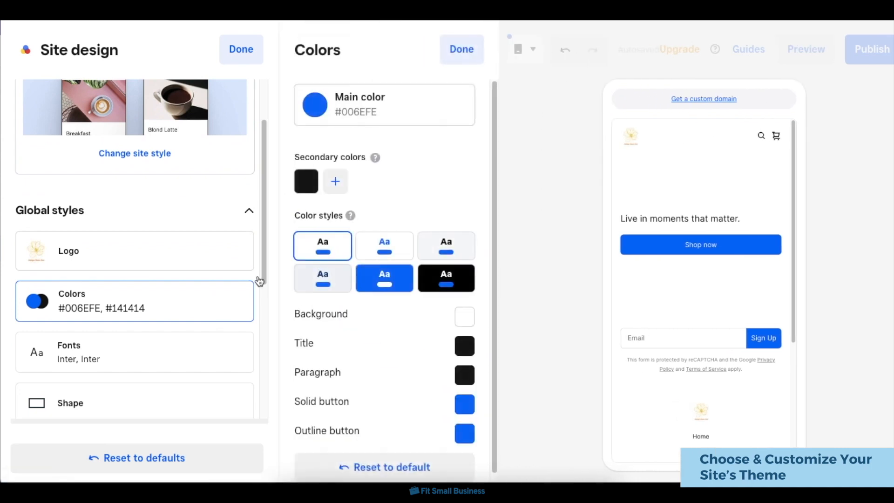
scroll(427, 281, "down", 1)
scroll(429, 281, "up", 1)
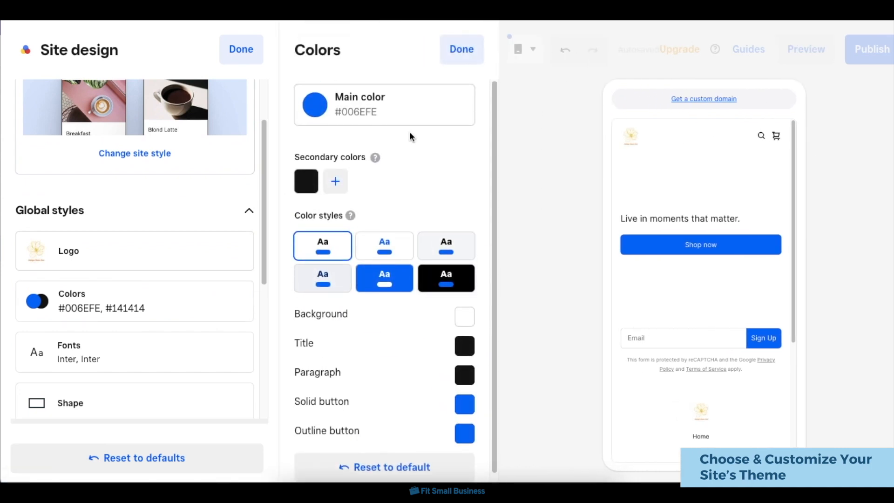
left_click(411, 94)
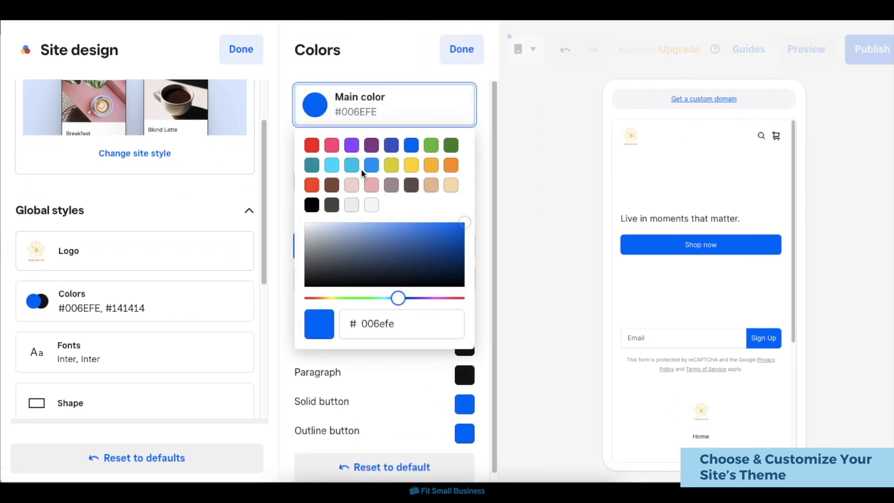
left_click(353, 165)
left_click(371, 185)
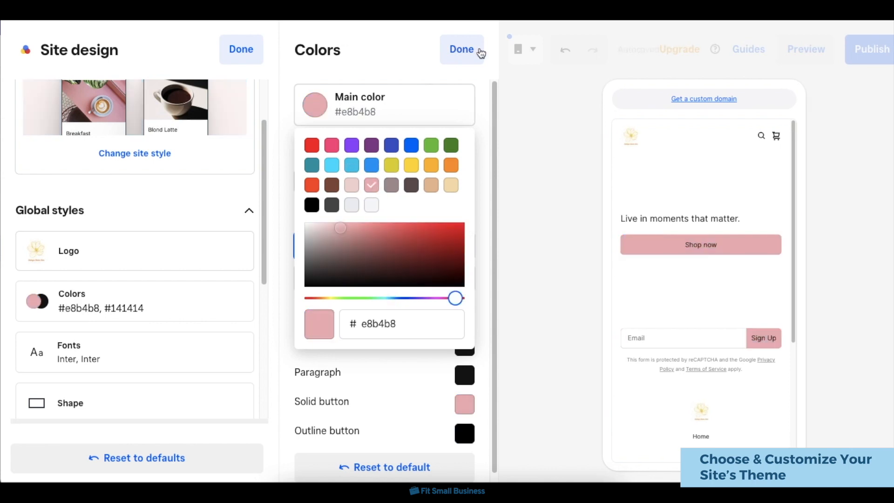
left_click(453, 49)
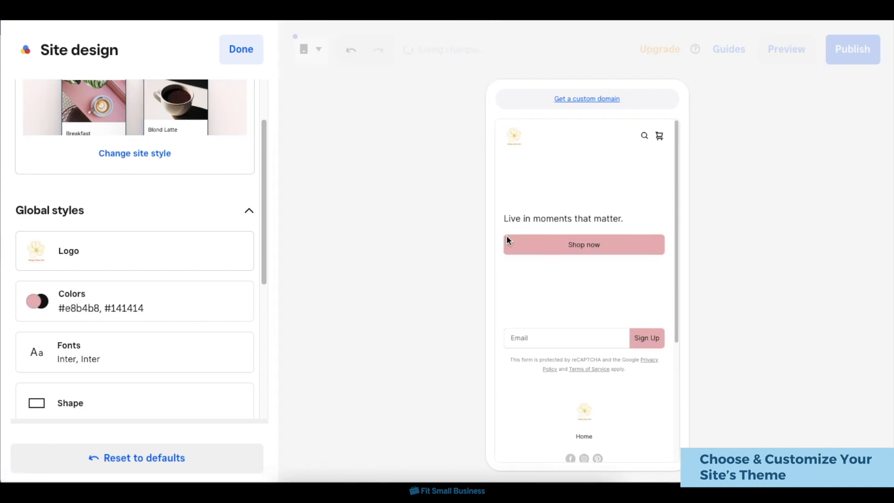
Change the site's font pairing to Arbutus with IBM Plex Mono.
left_click(160, 359)
scroll(437, 248, "down", 2)
scroll(436, 248, "up", 2)
left_click(423, 116)
scroll(409, 270, "down", 1)
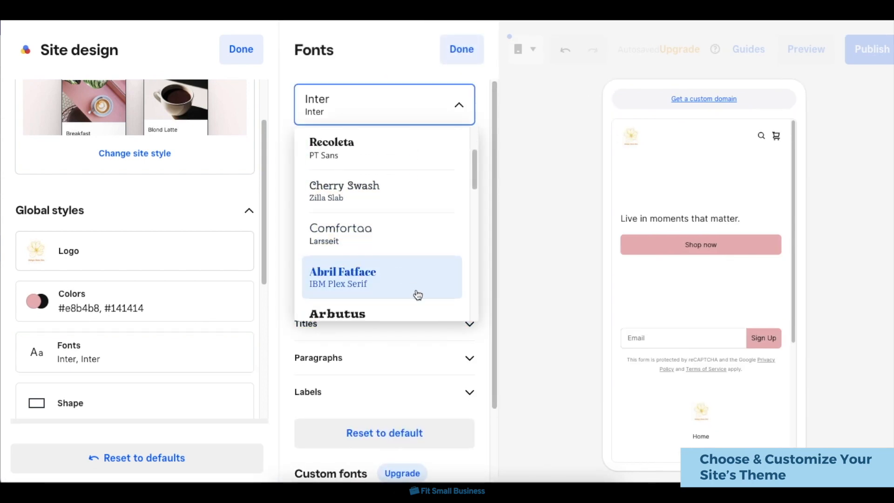
left_click(422, 313)
scroll(423, 332, "down", 2)
left_click(419, 223)
left_click(420, 223)
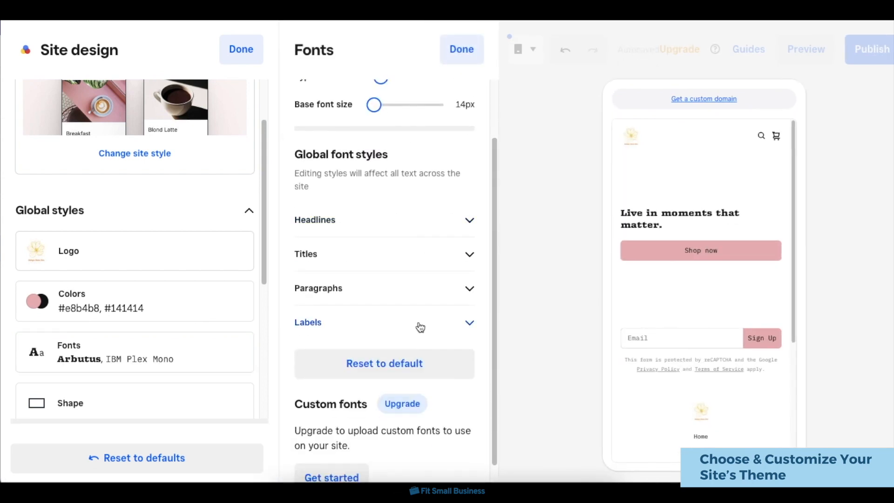
scroll(420, 327, "up", 2)
scroll(165, 320, "down", 2)
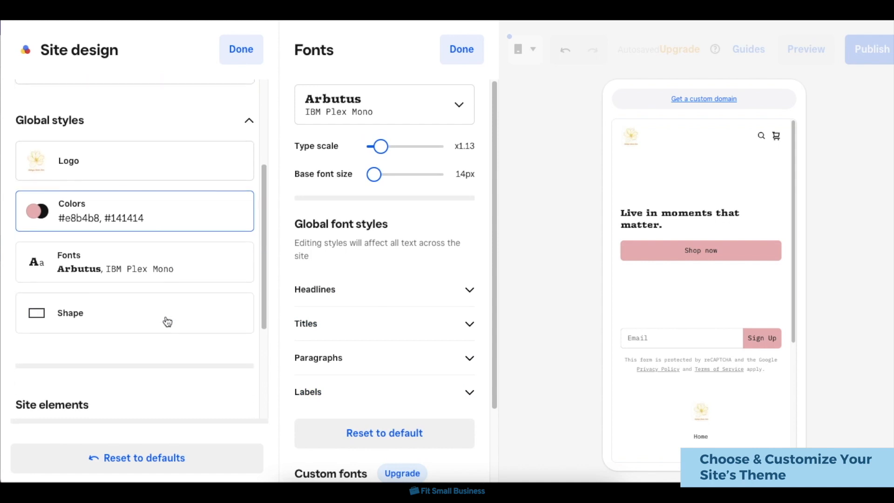
Set the site's shapes to Rounded for buttons and form fields and Sharp for images, and finish the site design.
left_click(163, 327)
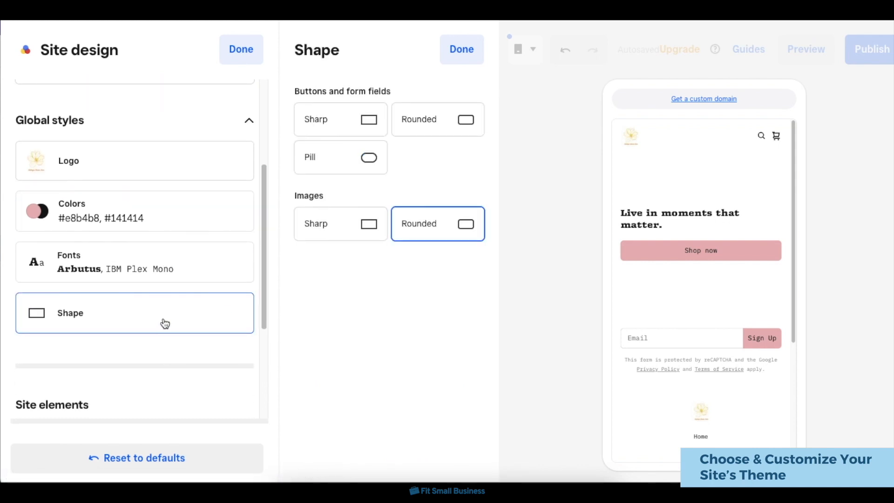
left_click(466, 122)
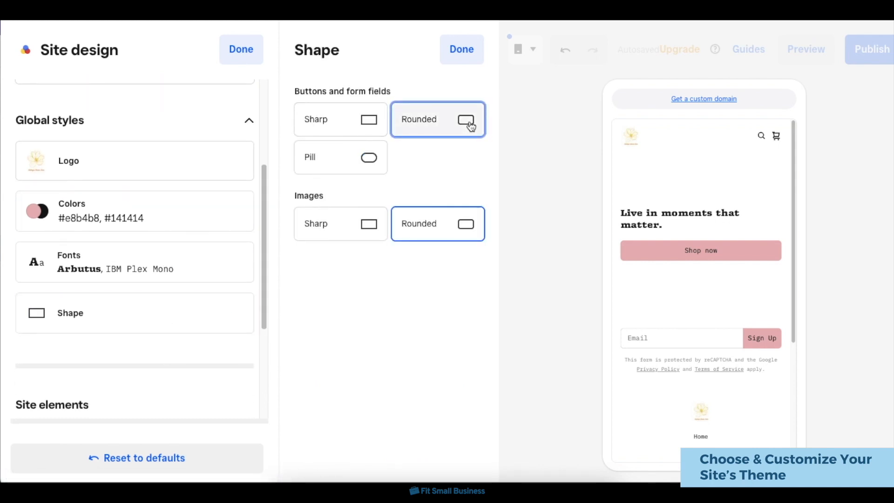
left_click(357, 228)
left_click(462, 49)
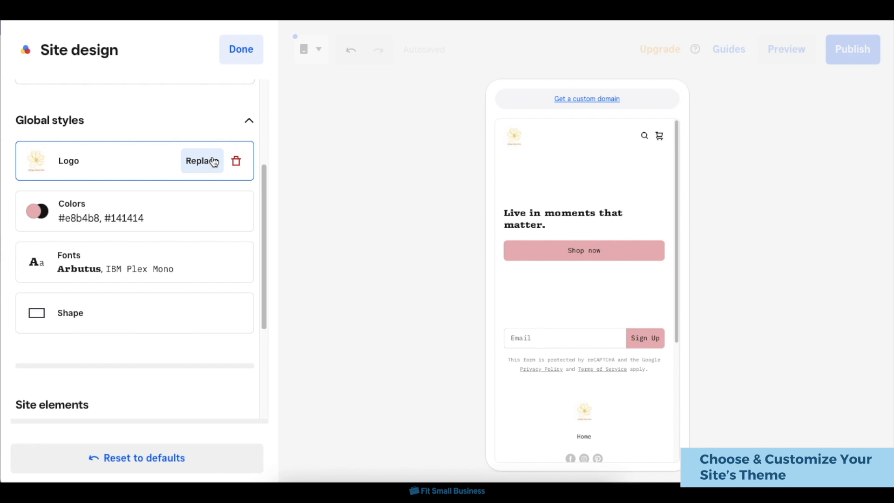
scroll(209, 160, "up", 3)
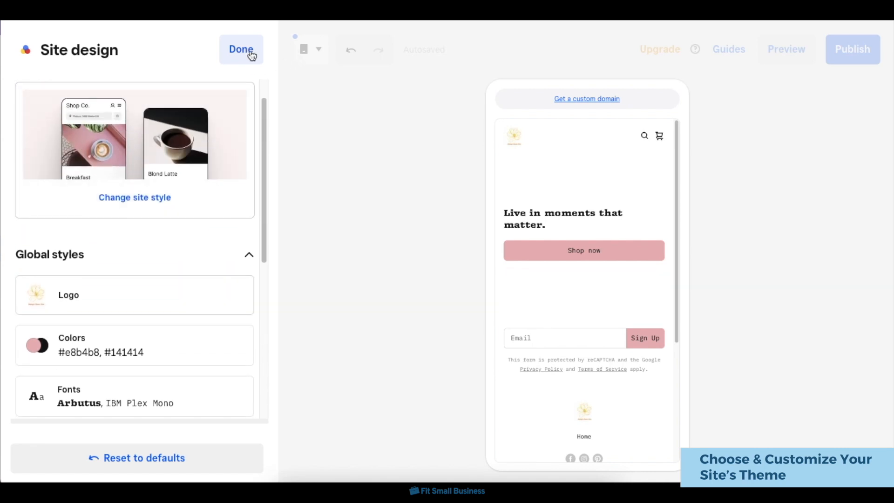
left_click(250, 51)
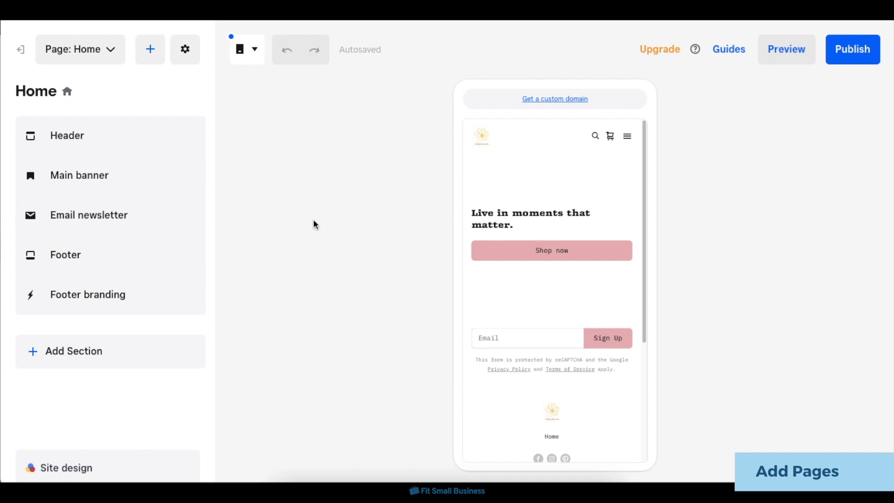
Add a blank page named About Us to the site and its navigation.
left_click(152, 55)
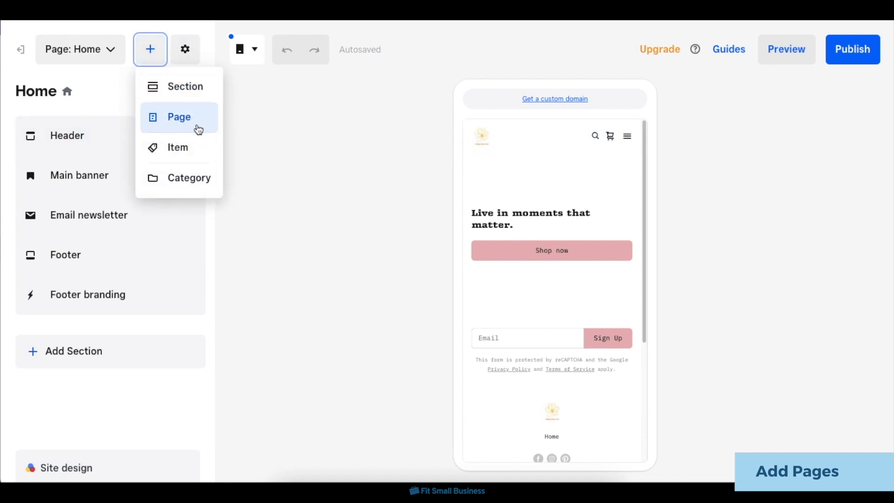
left_click(197, 127)
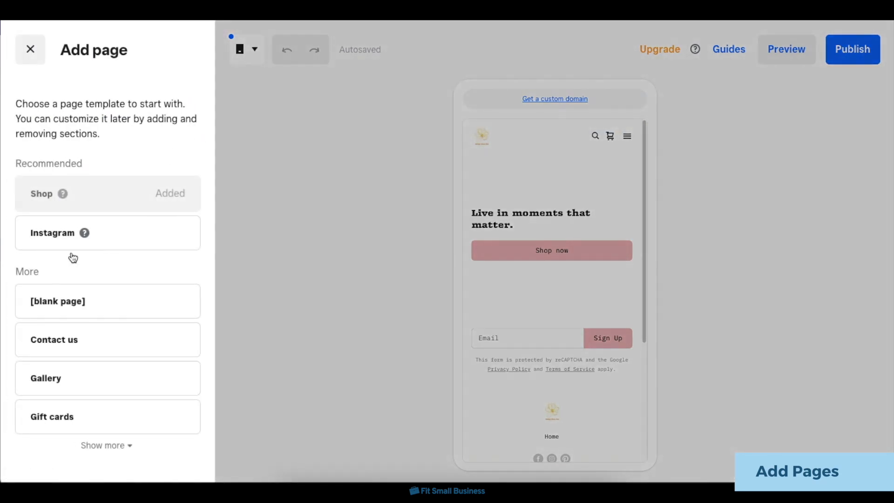
left_click(57, 308)
left_click(99, 354)
type("About Us")
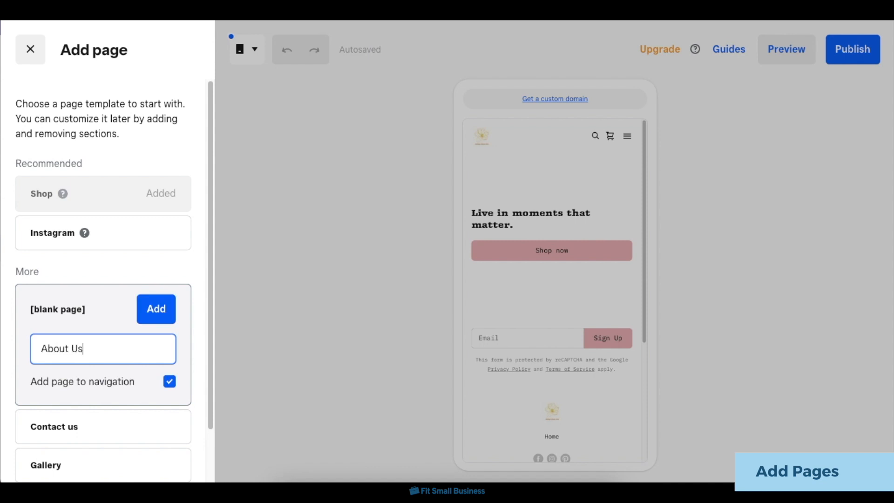
left_click(160, 307)
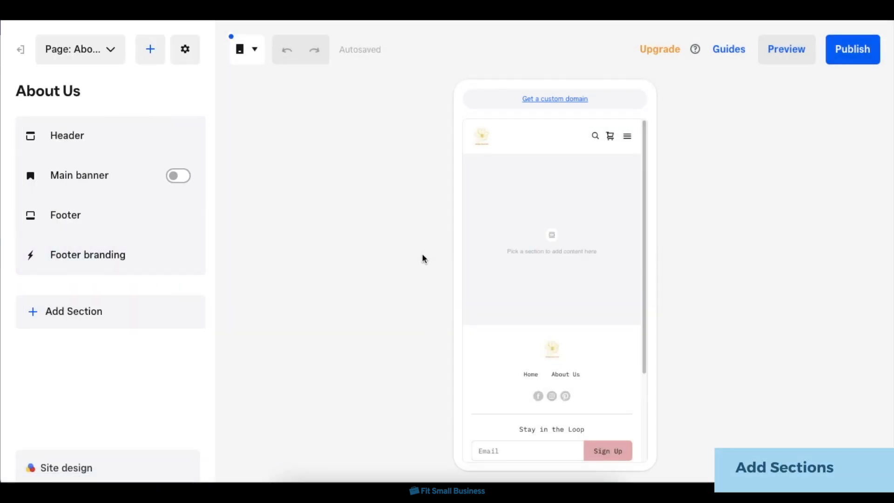
Add a Featured items section to the About Us page and title it "On Sale!".
left_click(153, 62)
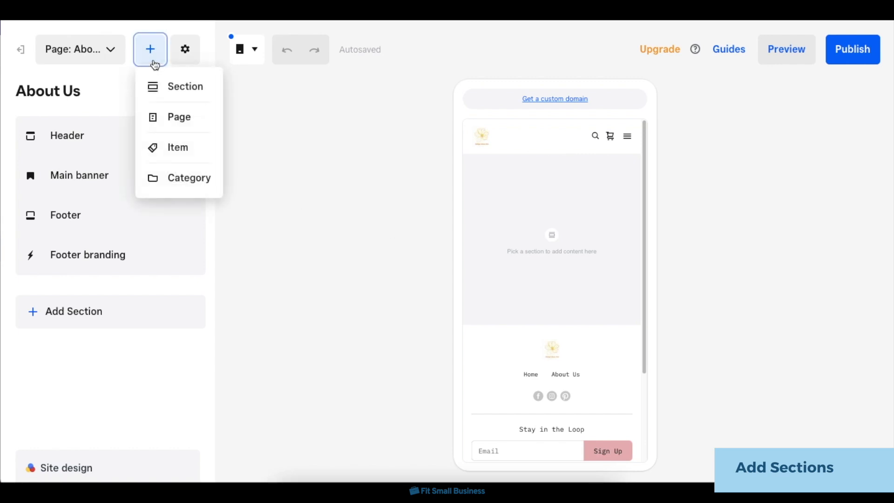
left_click(191, 96)
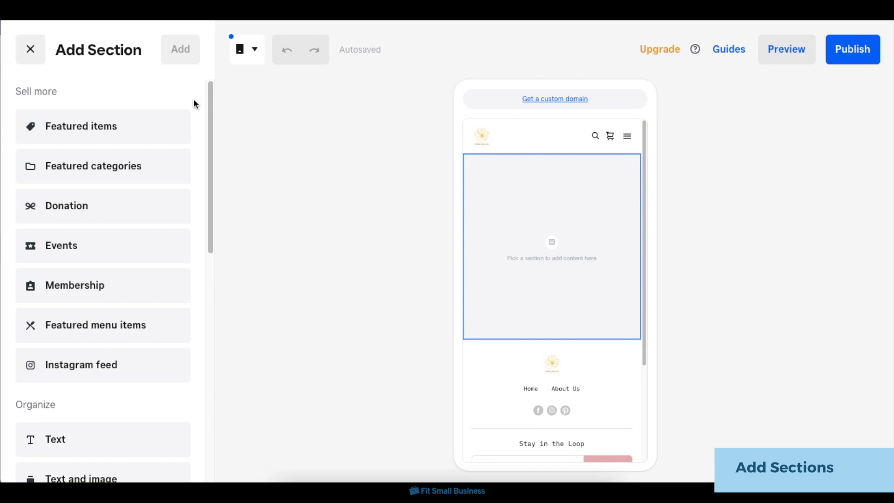
left_click(100, 135)
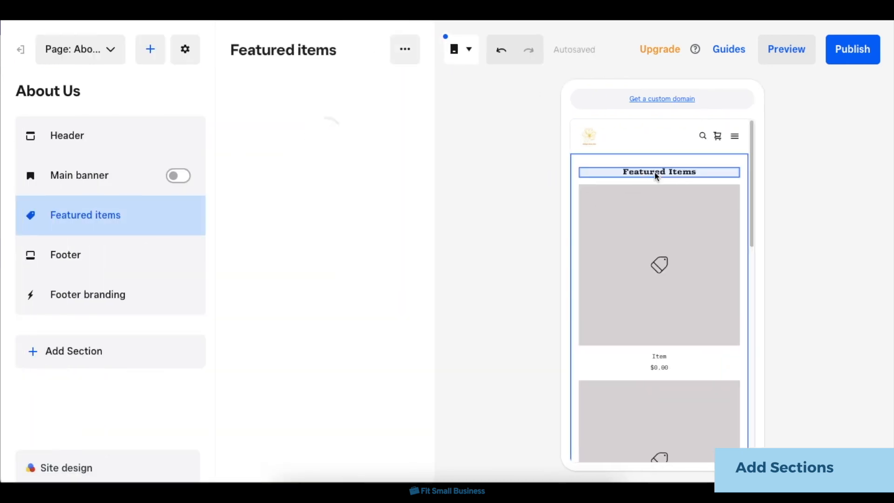
left_click(659, 174)
triple_click(678, 173)
type("On Sale!")
Look through the Featured items section's content options, including image fit, hover effect, item titles and prices.
left_click(328, 321)
scroll(327, 224, "down", 7)
left_click(334, 435)
scroll(335, 433, "down", 2)
left_click(335, 366)
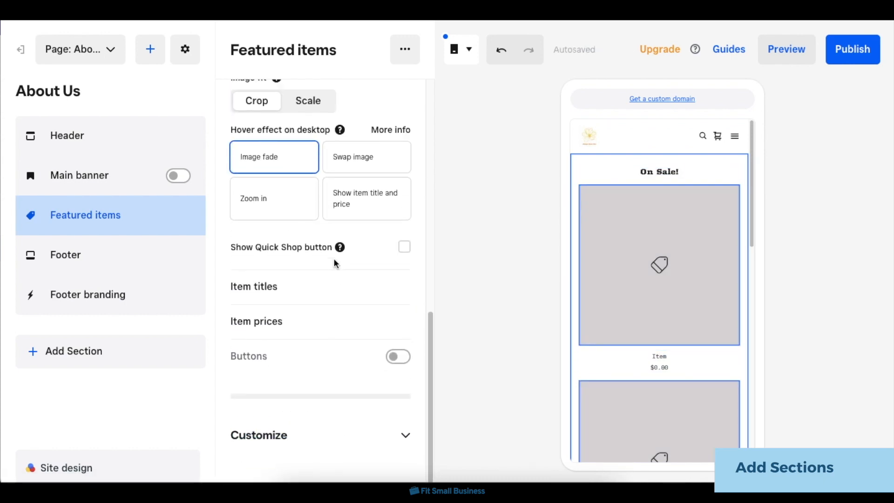
scroll(334, 263, "up", 10)
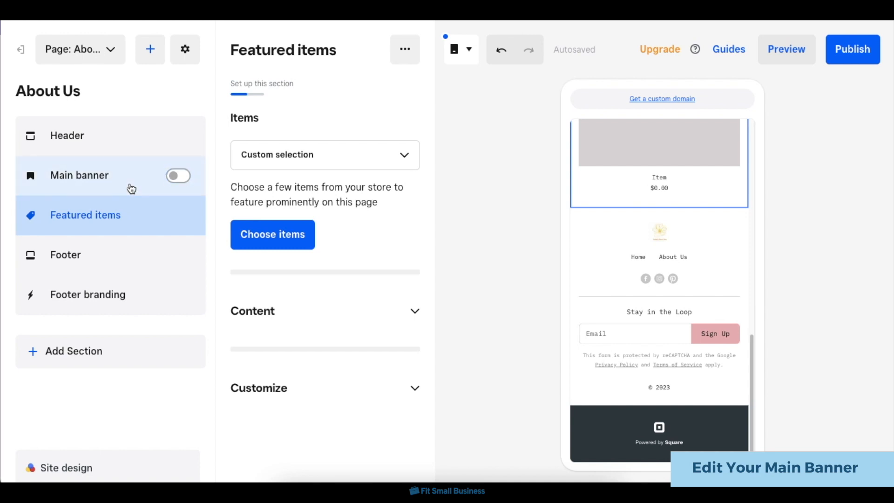
Show the About Us page's main banner and give it bg image.jpg as its background image.
left_click(182, 176)
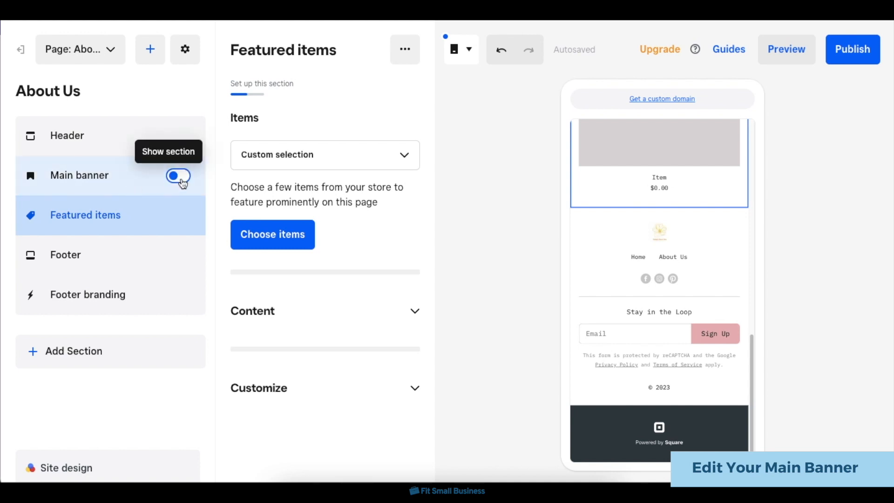
left_click(142, 186)
left_click(309, 139)
left_click(415, 284)
double_click(326, 177)
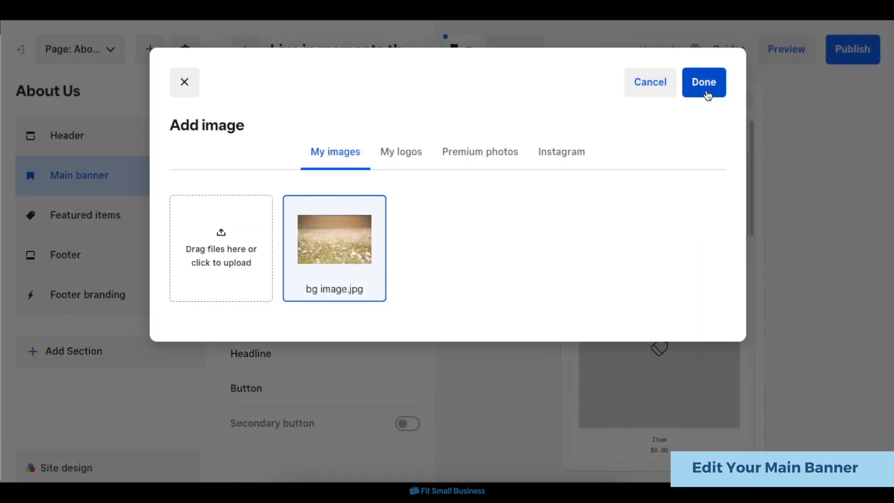
left_click(706, 91)
Replace the main banner's headline with "Welcome to Audrey's Flower Store!" and expand the banner's button settings.
left_click(646, 164)
triple_click(606, 183)
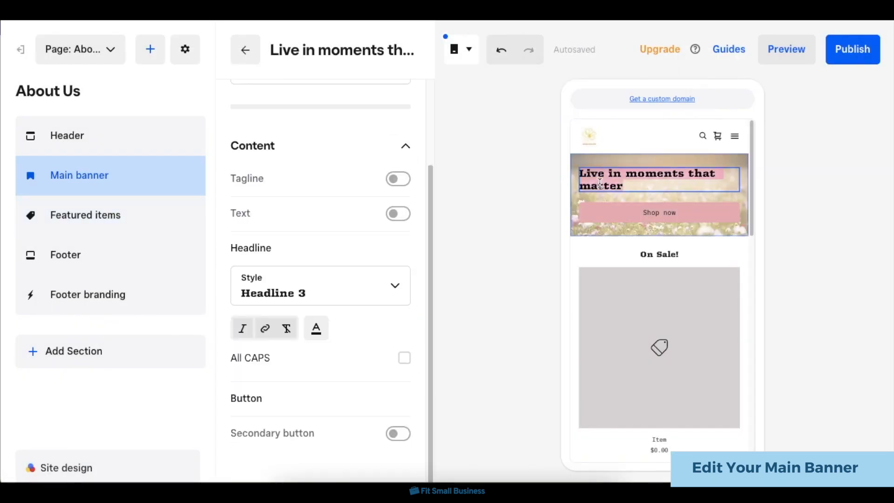
type("Welcome to Audrey's Flower Store!")
left_click(303, 398)
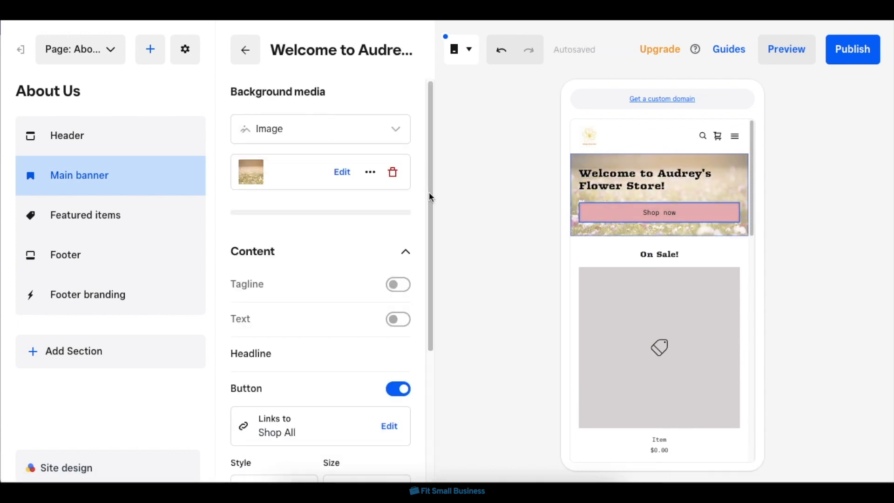
Review the header's logo settings and hide the header's cart icon.
left_click(139, 145)
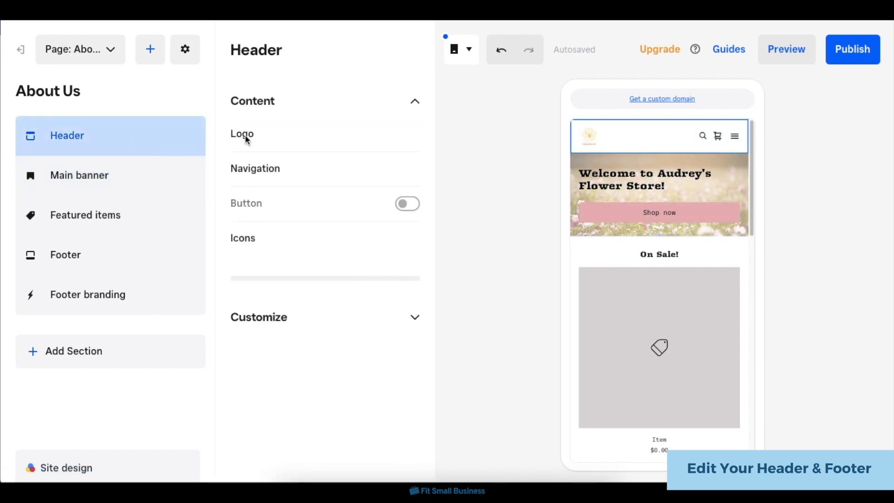
left_click(267, 138)
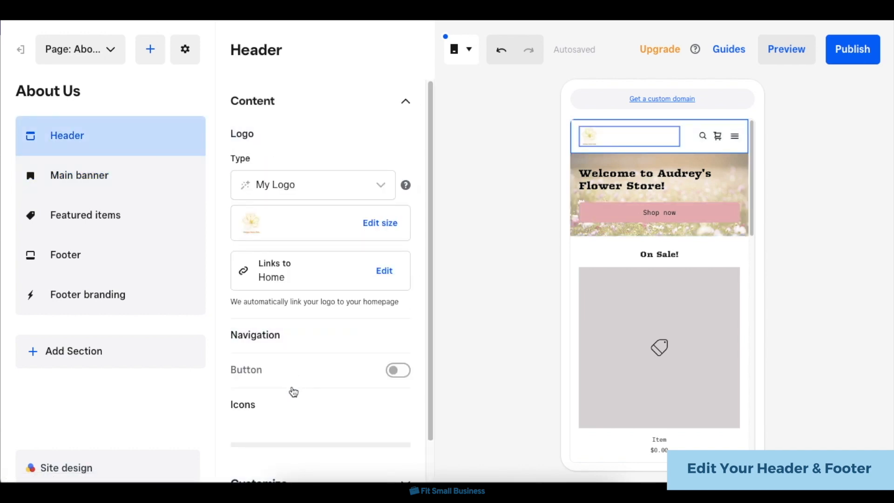
left_click(294, 407)
left_click(305, 350)
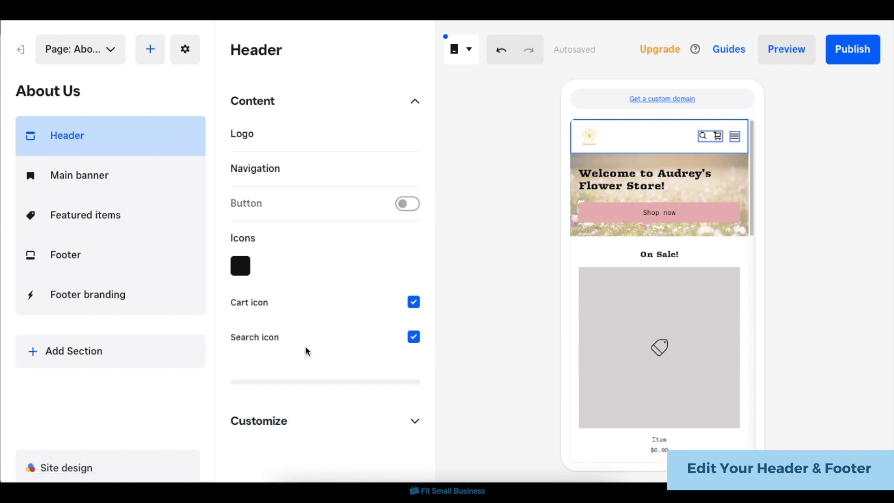
left_click(305, 302)
left_click(474, 184)
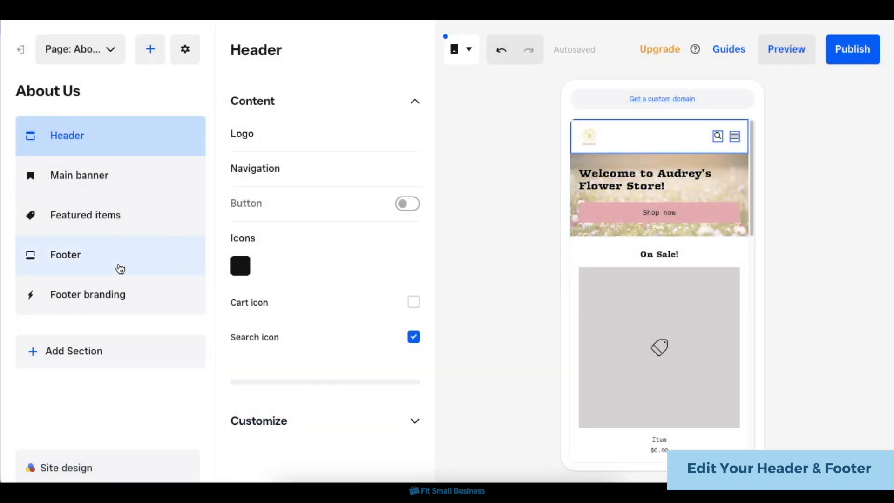
Review the footer's logo settings and stop its navigation from using the same links as the header navigation.
left_click(120, 269)
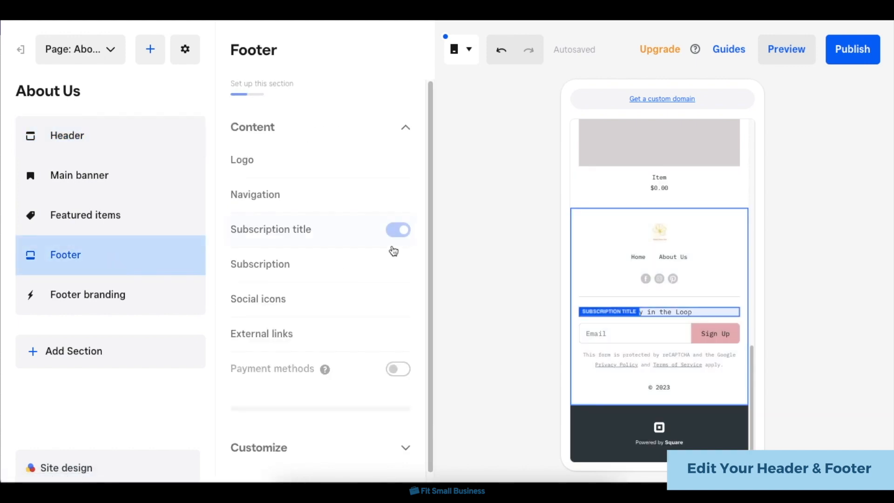
left_click(343, 162)
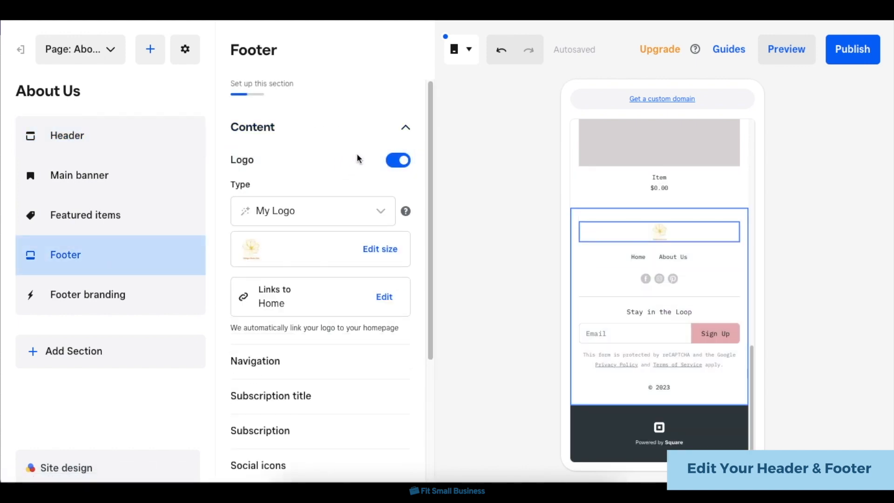
scroll(362, 357, "down", 2)
left_click(314, 299)
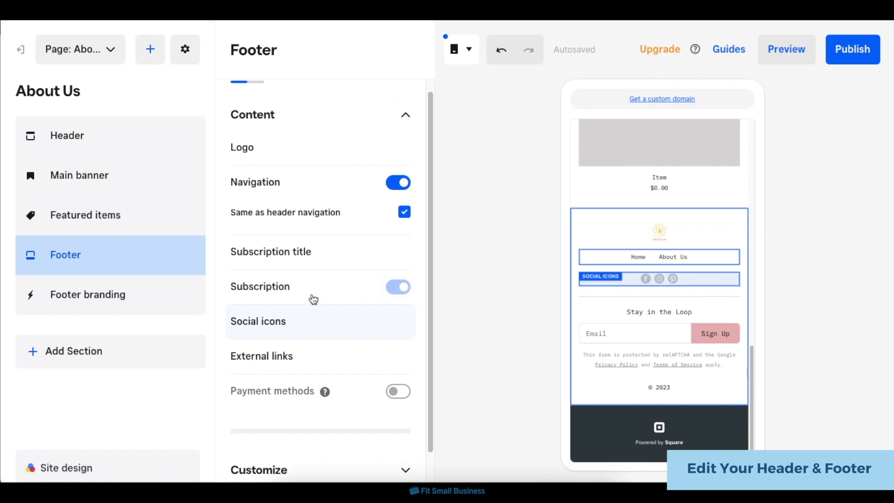
left_click(400, 217)
Give the footer the left-aligned layout and the second color style, and expand its background settings.
left_click(271, 445)
left_click(323, 395)
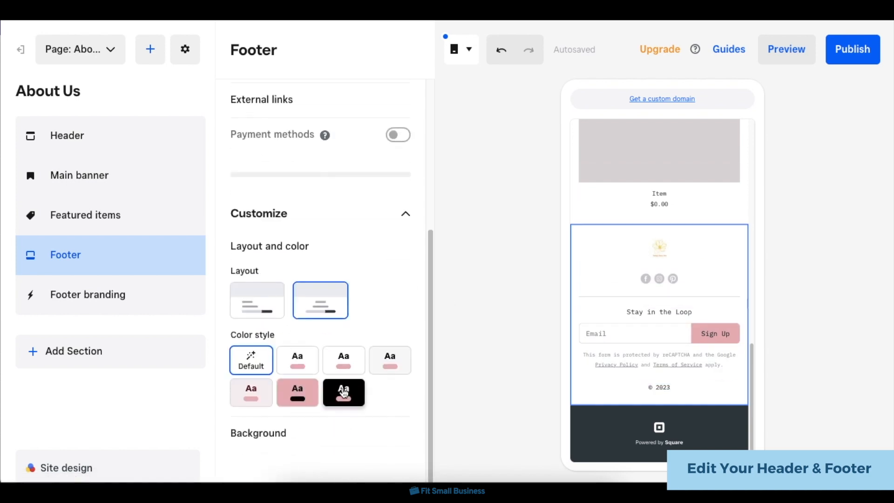
left_click(271, 309)
left_click(296, 362)
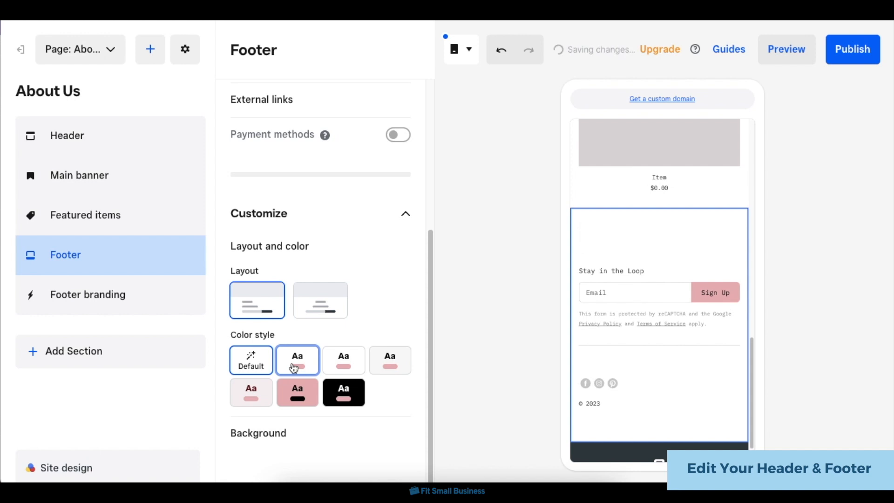
left_click(308, 425)
left_click(311, 421)
left_click(311, 425)
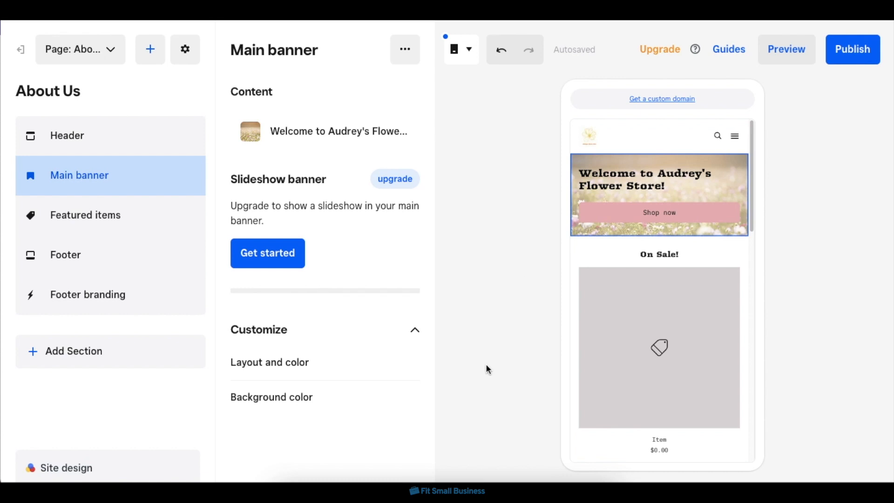
Preview the About Us page in both mobile and desktop views, and return to the editor.
left_click(778, 64)
scroll(451, 341, "down", 2)
scroll(451, 341, "up", 2)
left_click(435, 56)
scroll(507, 375, "down", 5)
scroll(507, 375, "up", 5)
left_click(460, 50)
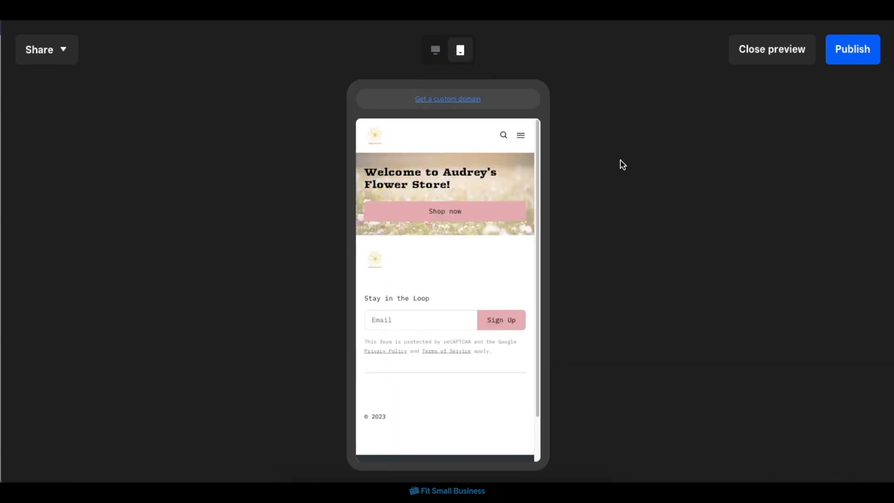
left_click(749, 59)
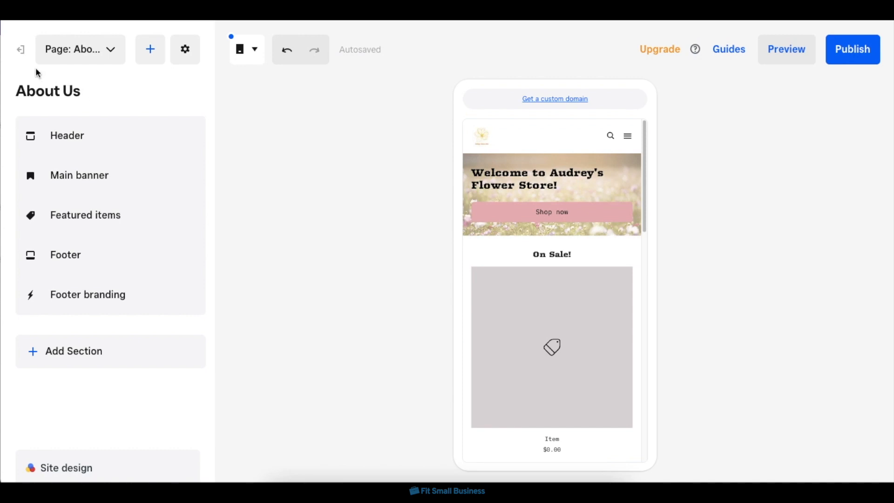
Leave the site editor and start the domain setup for the website.
left_click(21, 53)
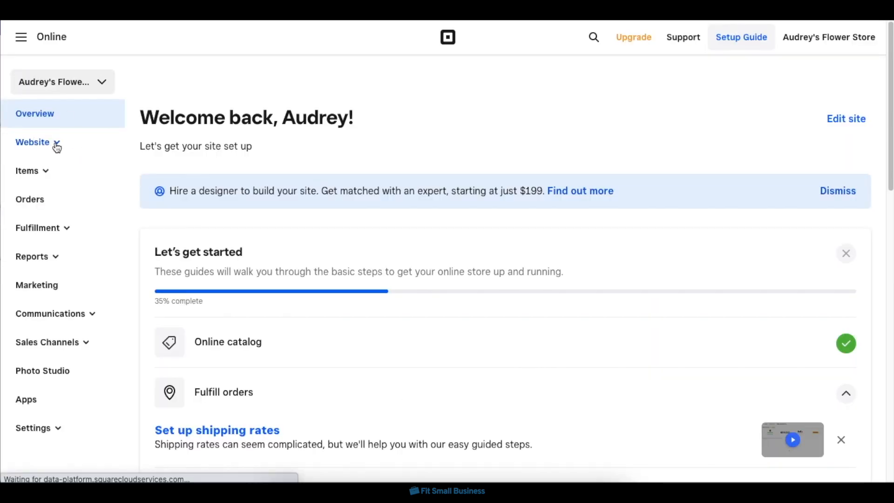
left_click(19, 147)
left_click(49, 209)
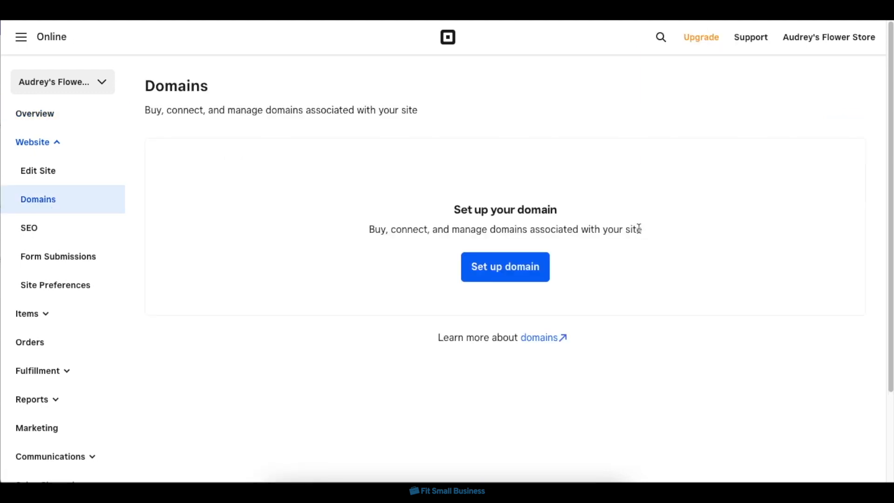
left_click(532, 296)
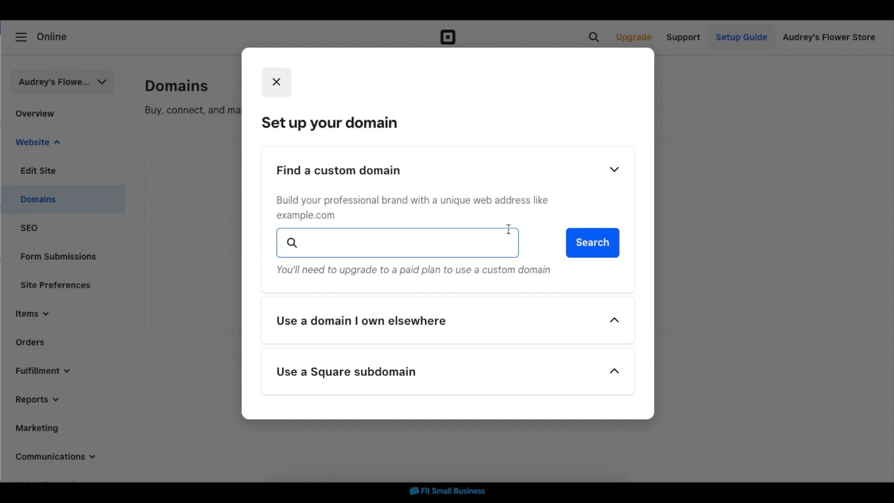
Use the free Square subdomain audreys-flower-store.square.site for the site and close the domain setup.
left_click(531, 170)
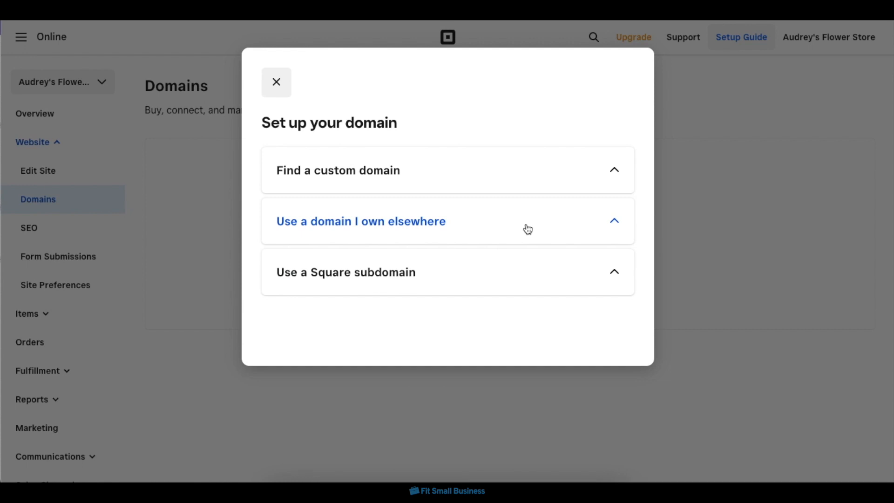
left_click(529, 282)
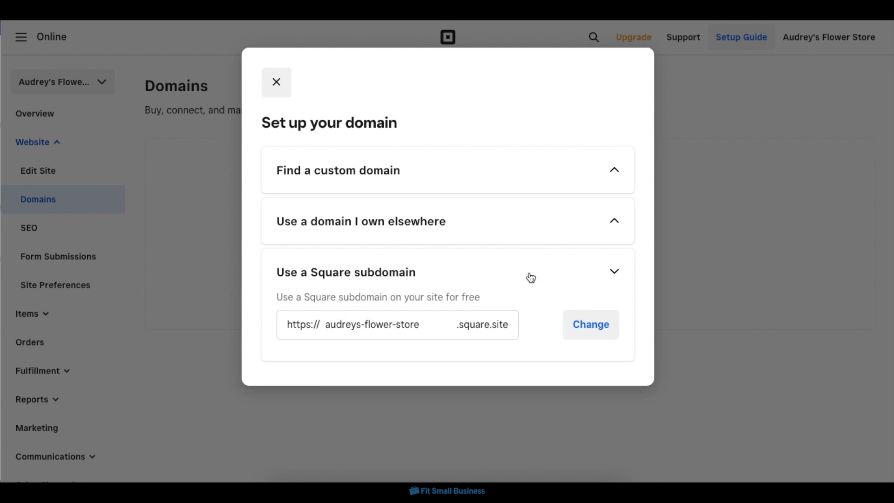
left_click(454, 330)
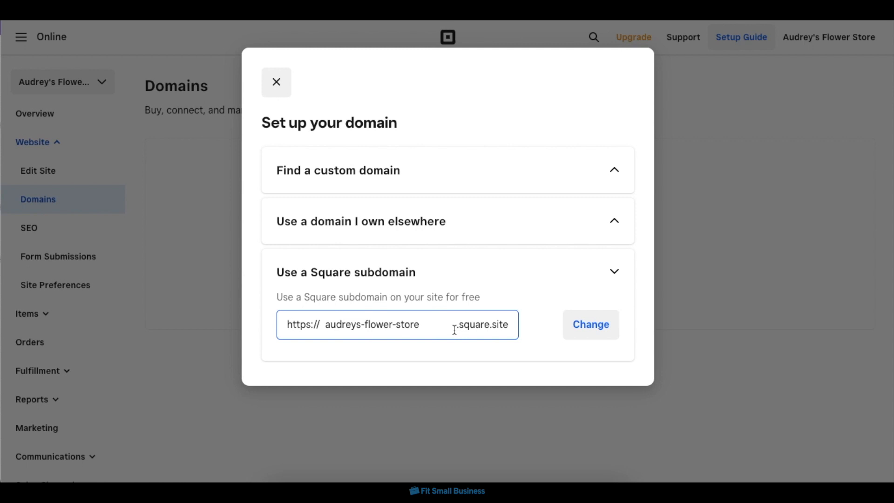
left_click(574, 329)
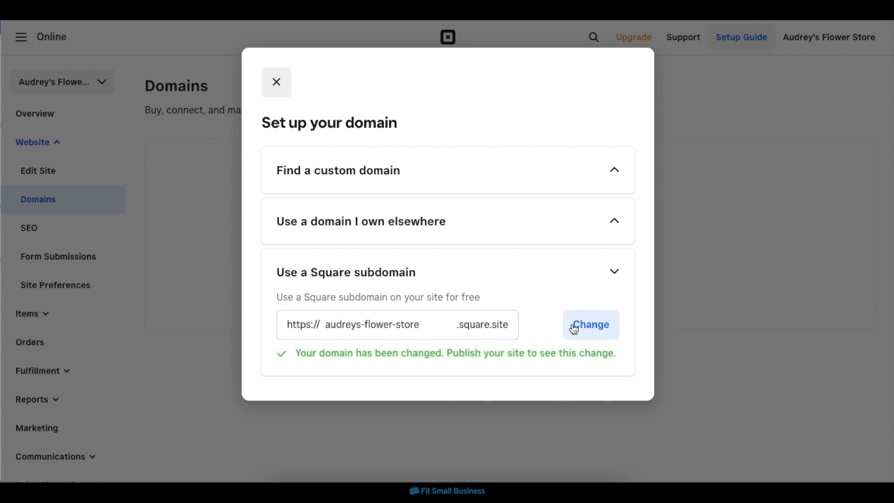
left_click(277, 83)
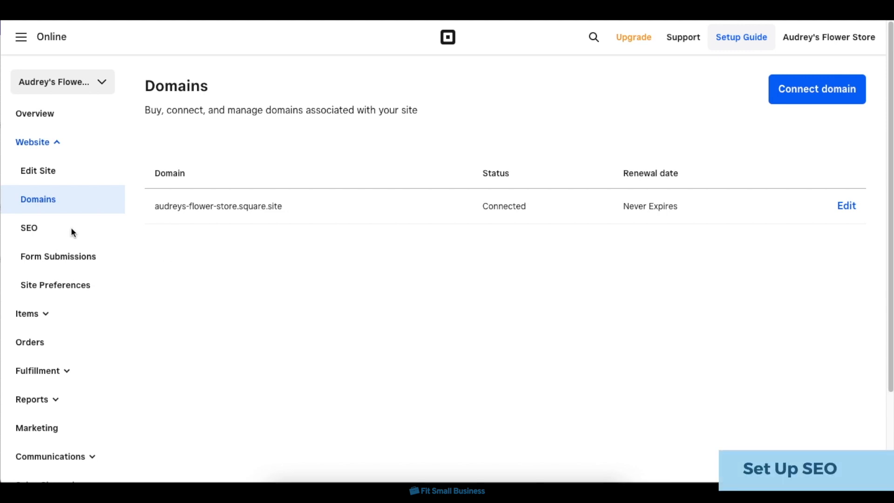
Set the site's SEO page title to "Audrey's Flower Store | Same-day Bouquet Delivery".
left_click(60, 231)
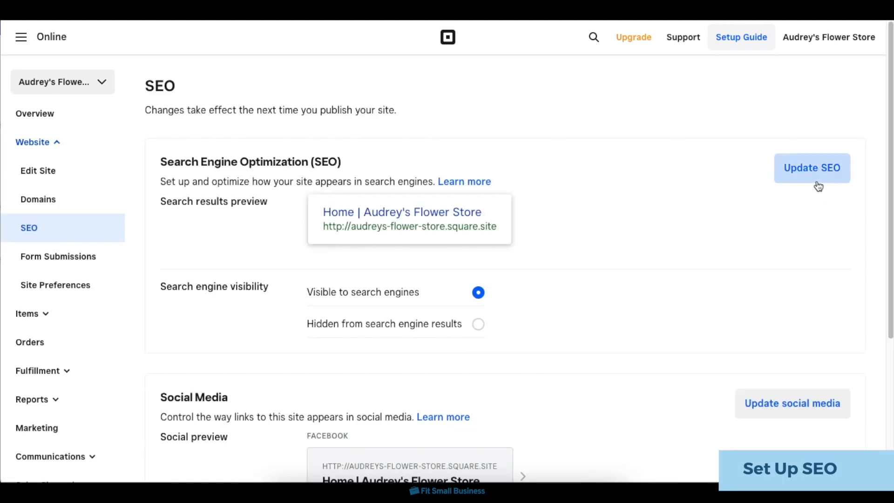
left_click(815, 181)
scroll(564, 346, "down", 2)
triple_click(373, 241)
type("Audrey's Flower Store | Same-day Bouquet Delivery")
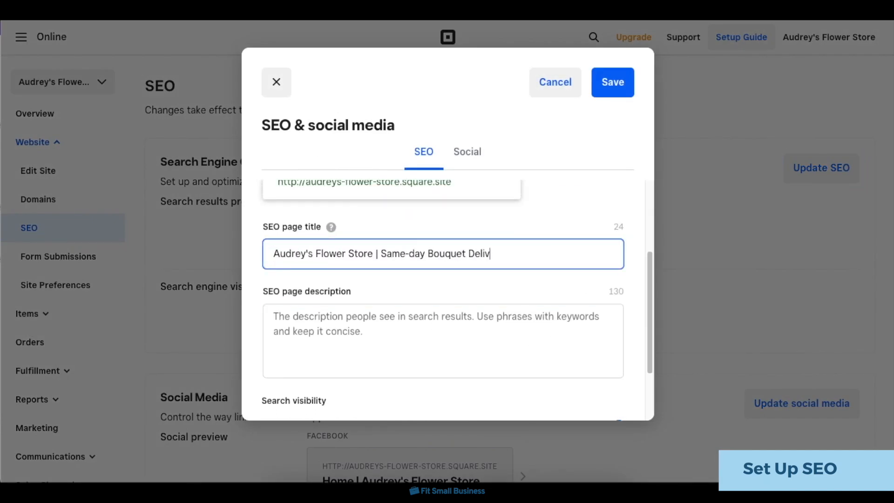
Enter "Your premier flower shop for celebration-ready bouquets with same-day delivery" as the SEO page description.
key("Tab")
type("Your premier flower shop for celebration-ready bouquets with same-day delivery.")
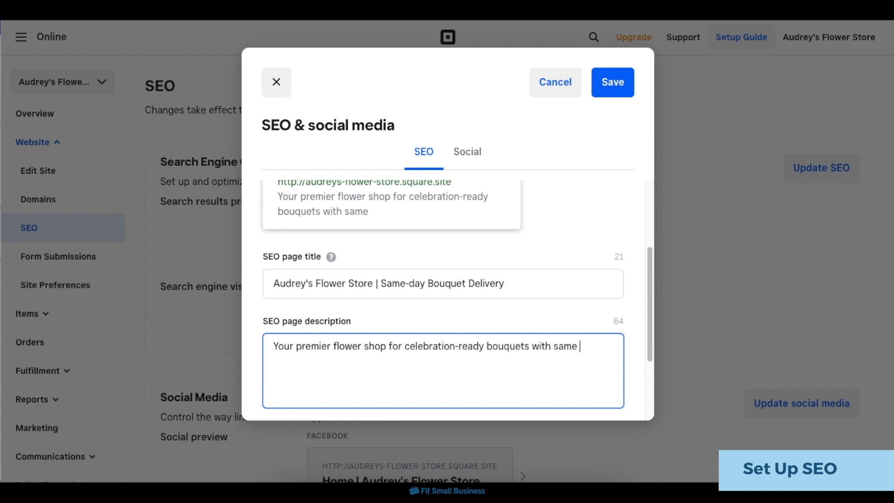
Look over the social media sharing settings and save the SEO & social media changes.
scroll(395, 321, "up", 4)
left_click(470, 153)
scroll(456, 312, "down", 3)
scroll(457, 312, "up", 5)
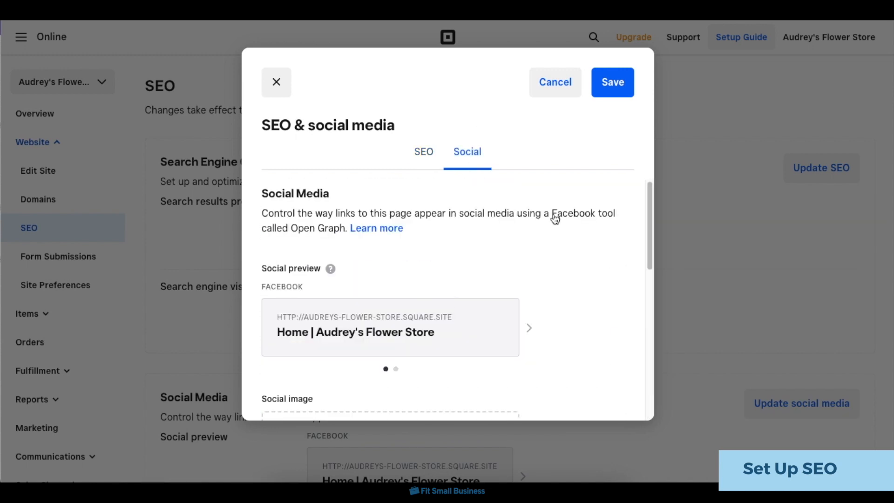
left_click(612, 82)
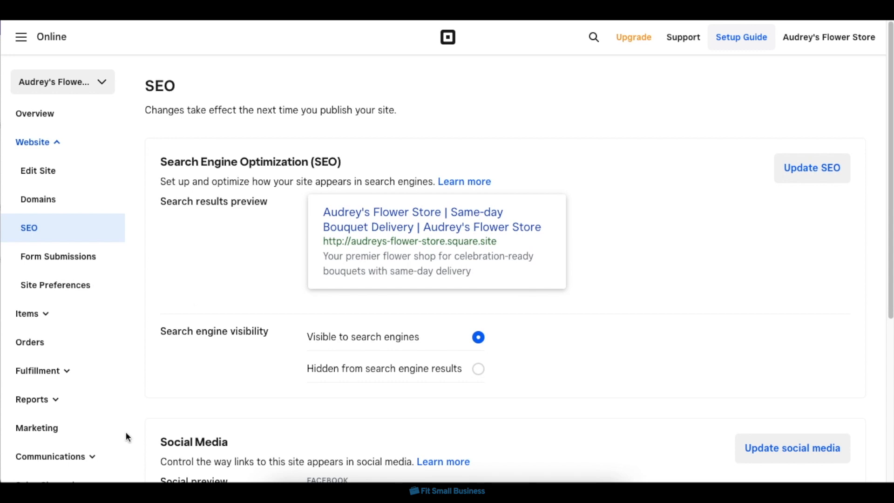
Go to Square Marketing from the online store's dashboard and create a new campaign with Email as its channel.
left_click(74, 433)
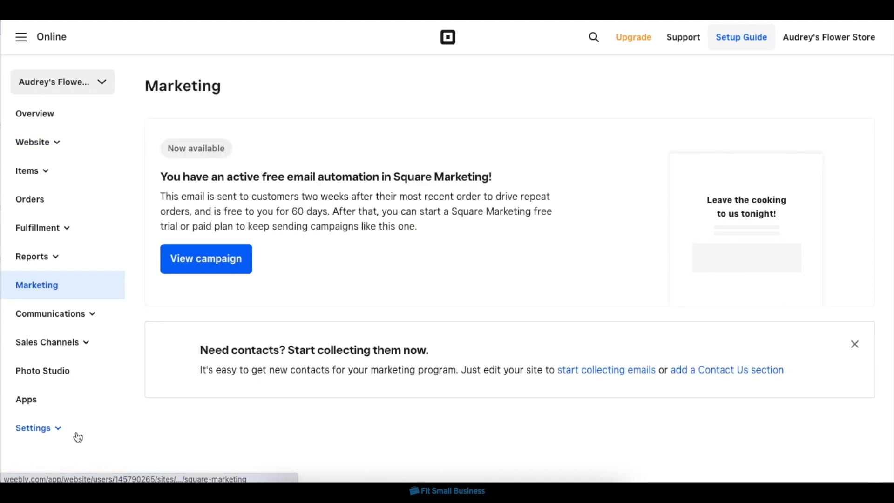
left_click(245, 270)
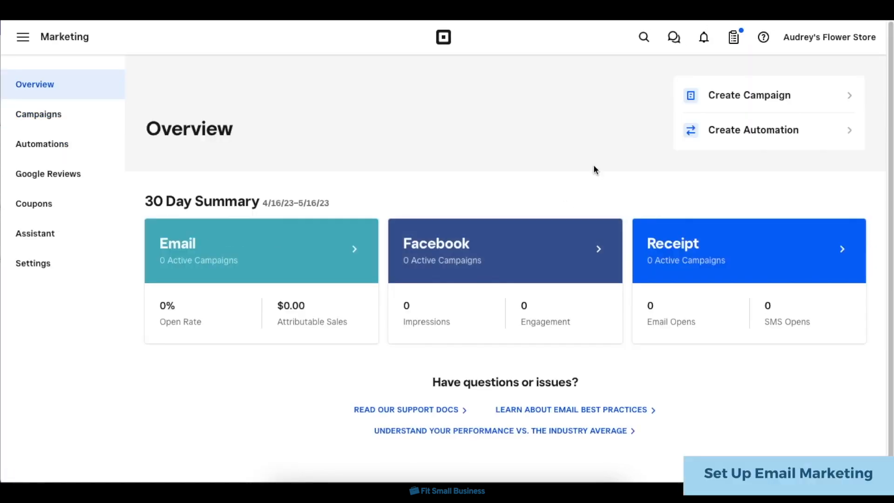
left_click(745, 95)
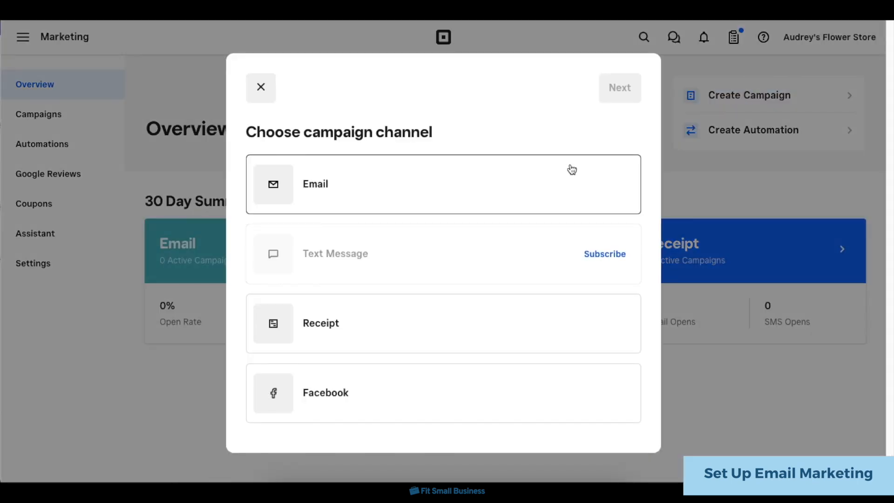
left_click(563, 177)
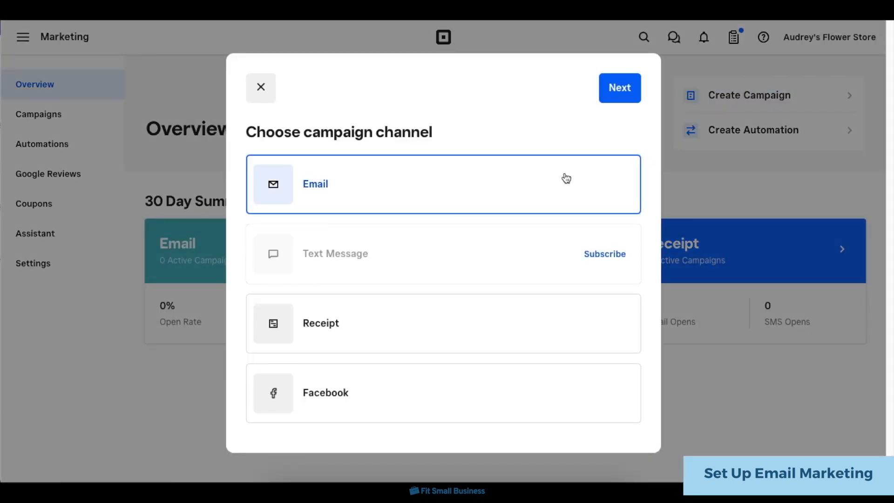
left_click(619, 93)
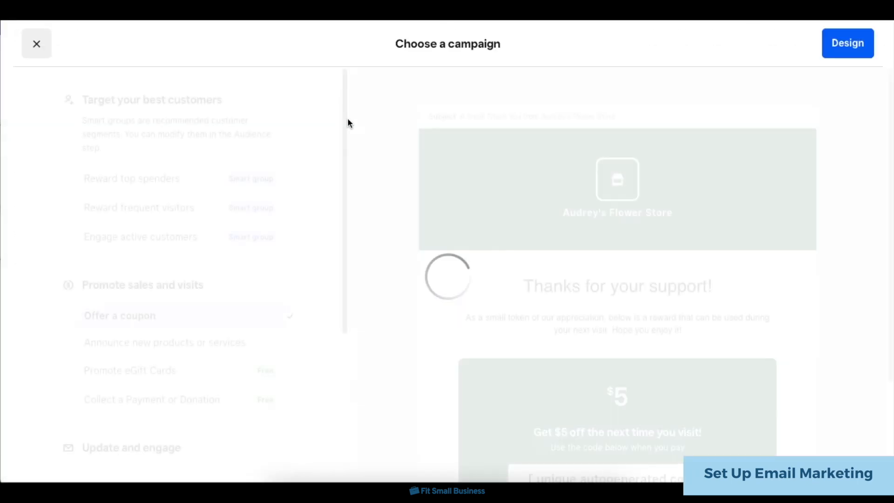
Choose "Announce new products or services" as the email campaign and look through its design and content blocks.
scroll(300, 234, "down", 5)
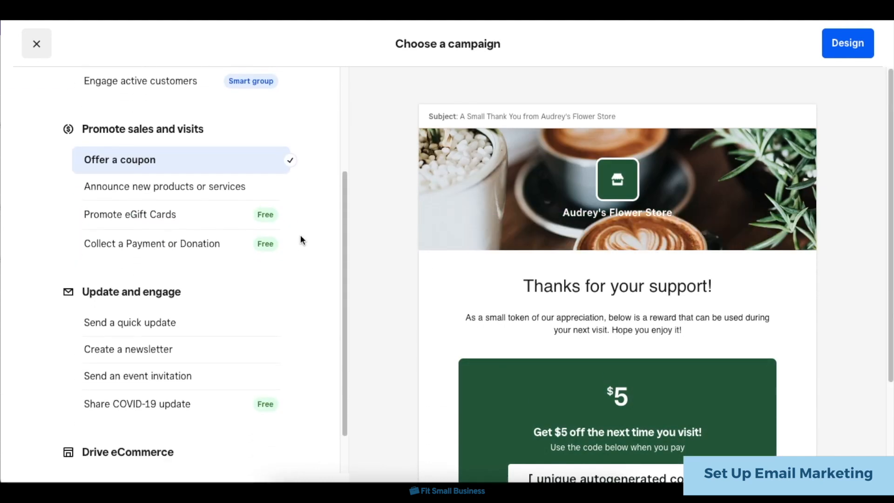
scroll(295, 250, "up", 5)
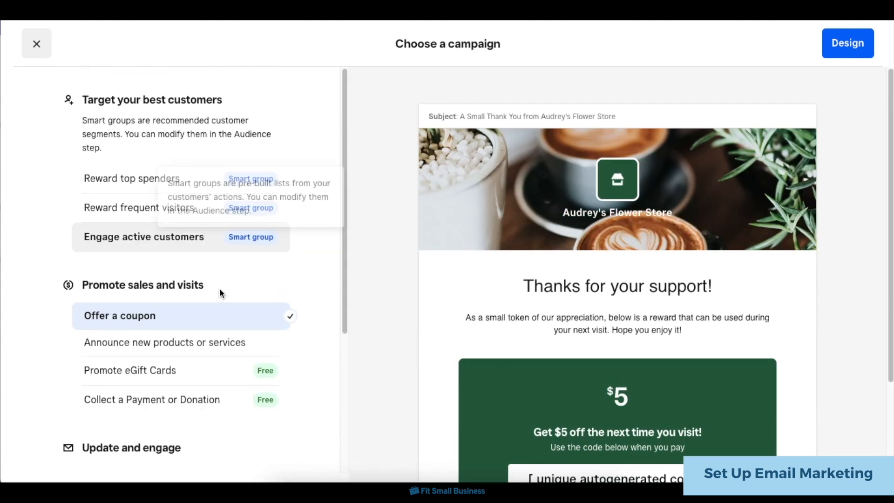
left_click(221, 350)
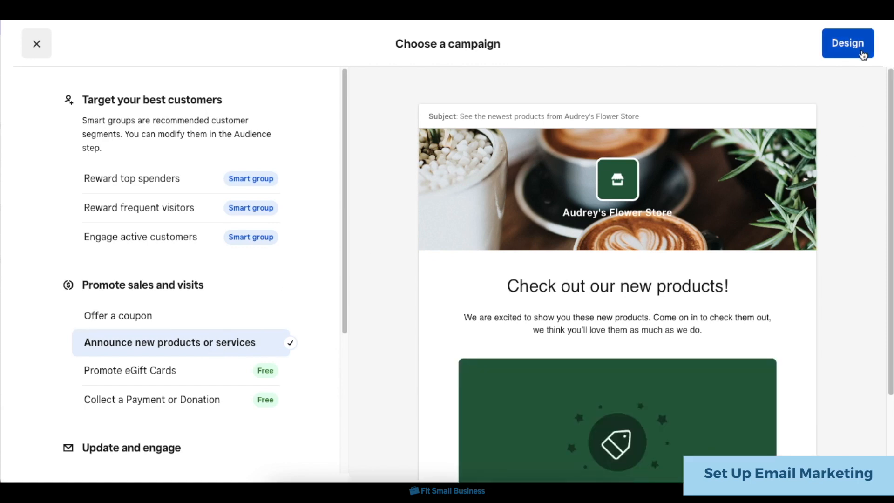
left_click(862, 54)
scroll(493, 361, "down", 2)
scroll(756, 345, "down", 5)
scroll(757, 345, "up", 5)
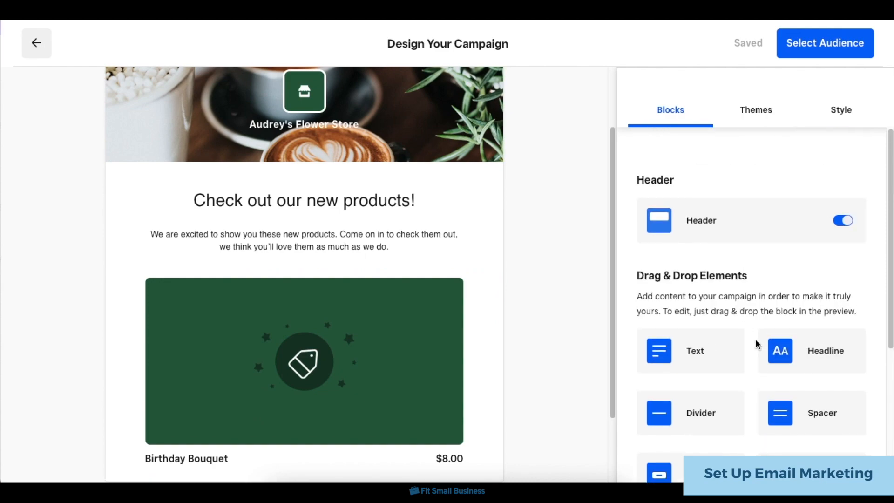
scroll(532, 333, "up", 2)
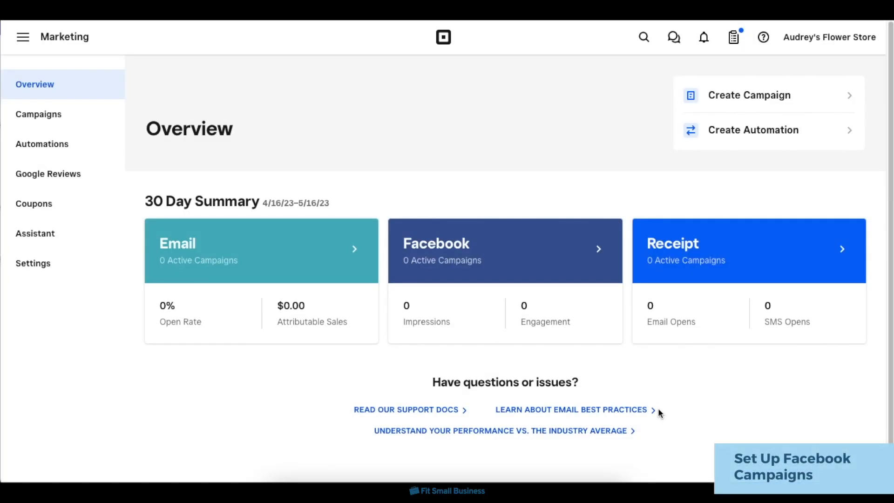
Create a Facebook campaign of the type "Send a quick update" and proceed to its post design.
left_click(727, 95)
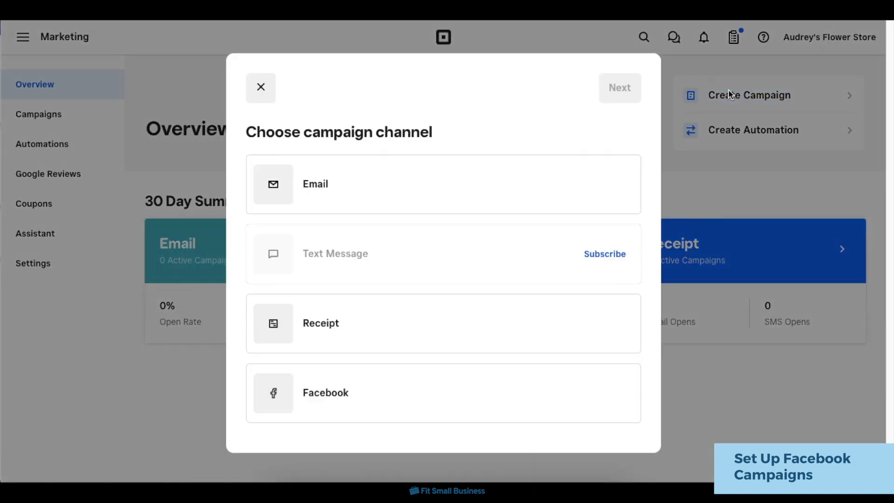
left_click(477, 401)
left_click(615, 88)
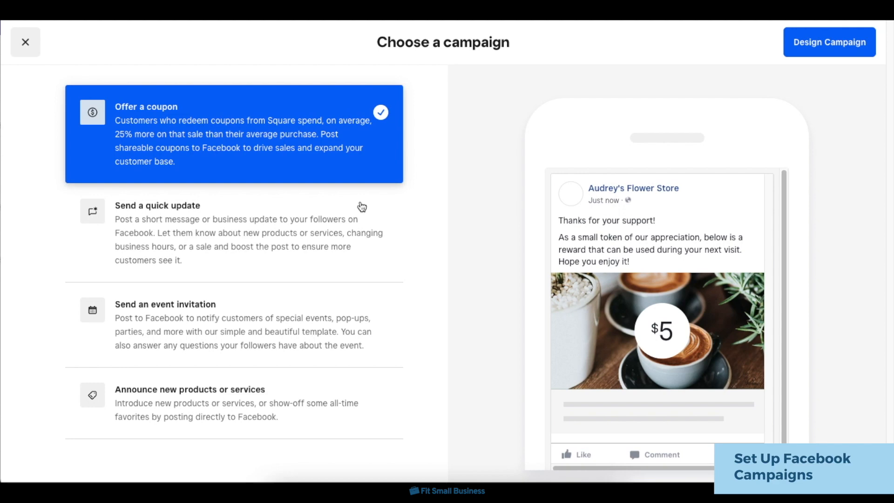
left_click(362, 206)
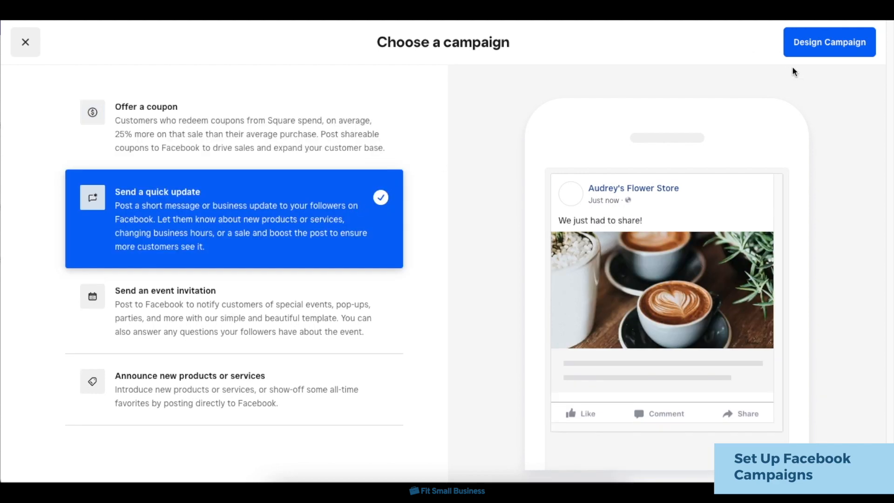
left_click(802, 52)
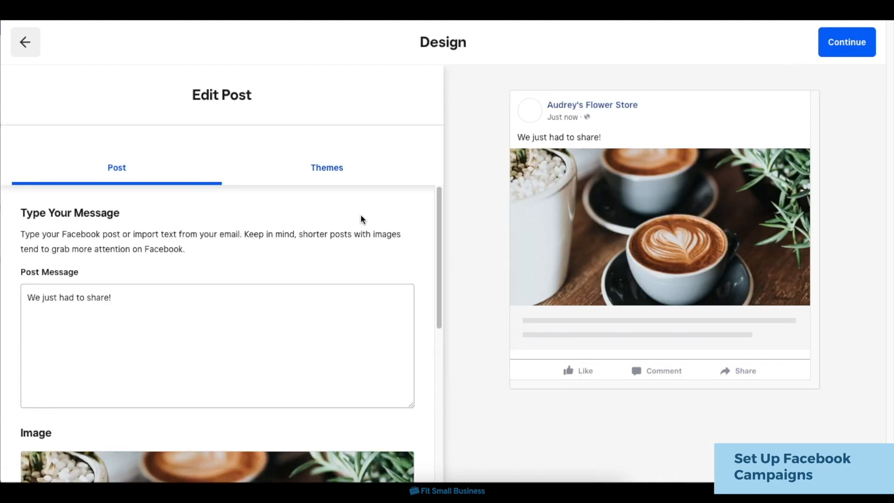
Look through the Facebook post's message and image settings.
scroll(361, 217, "down", 7)
scroll(259, 322, "up", 7)
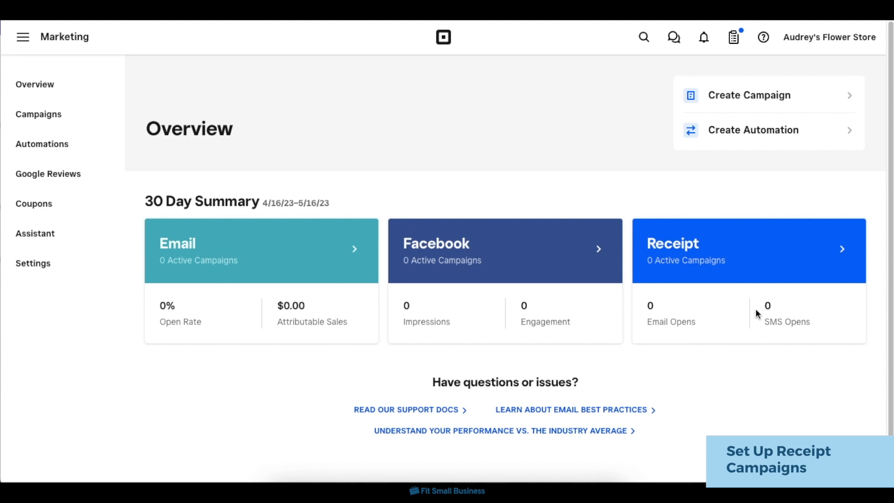
Create a new marketing campaign with Receipt as its channel and look through its design.
left_click(762, 98)
left_click(513, 345)
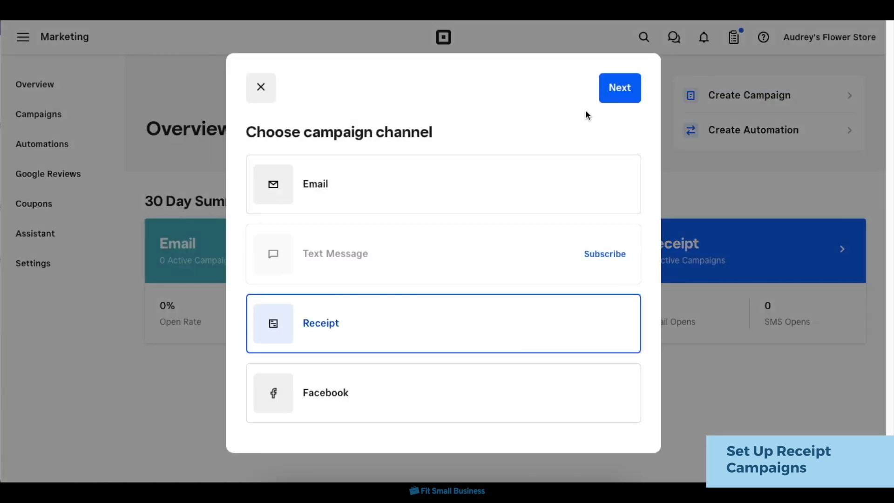
left_click(616, 93)
left_click(798, 41)
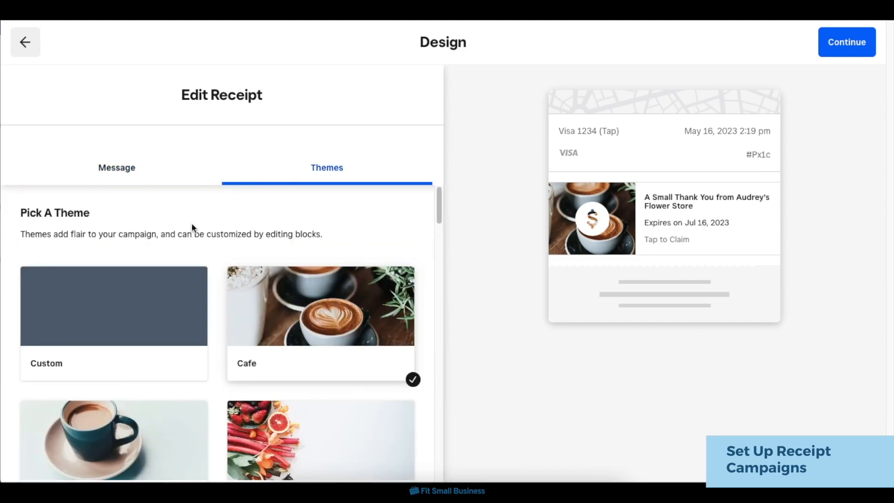
scroll(211, 331, "down", 5)
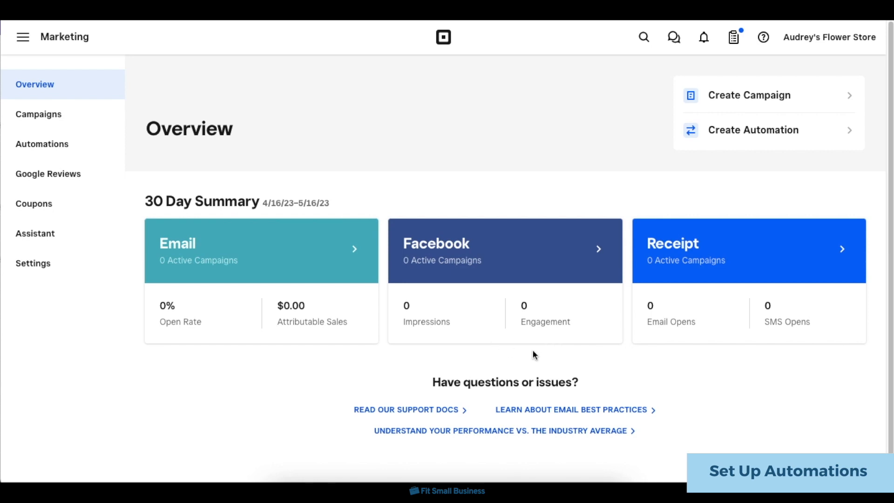
Create a new automation in Square Marketing with Email as its channel.
left_click(64, 146)
left_click(777, 100)
left_click(441, 270)
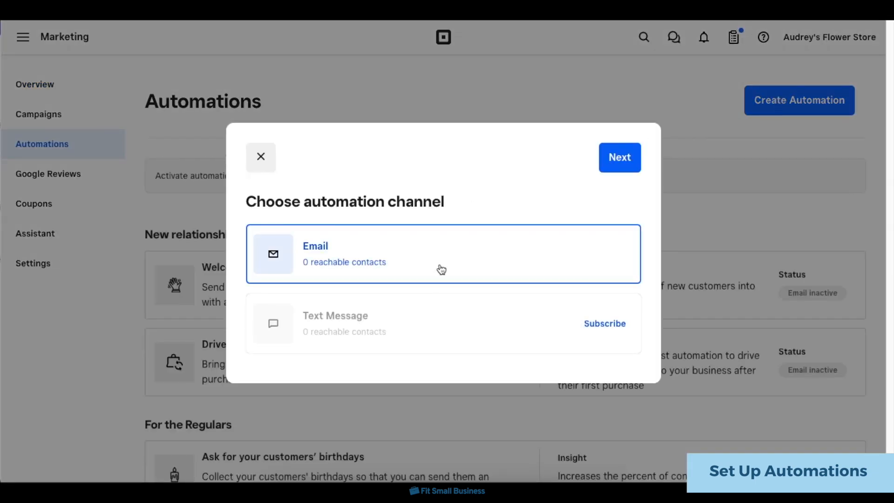
left_click(625, 172)
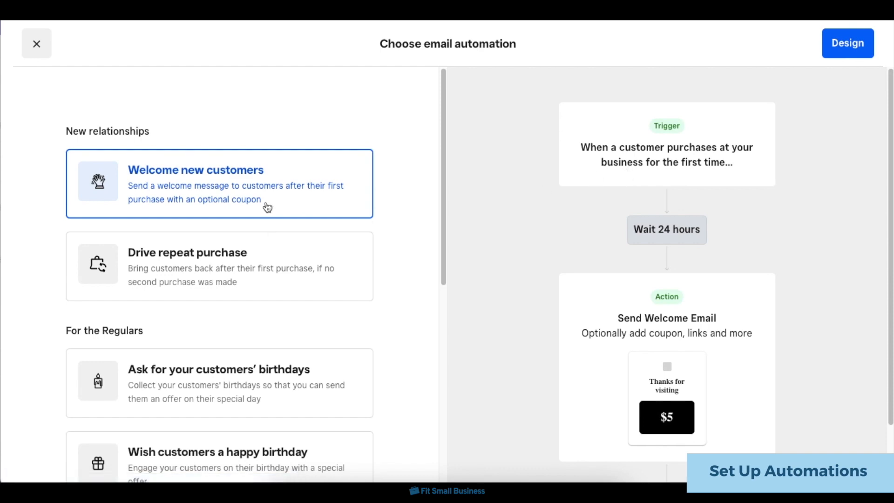
Choose "Drive repeat purchase" as the email automation and look through its campaign design.
left_click(260, 258)
left_click(826, 55)
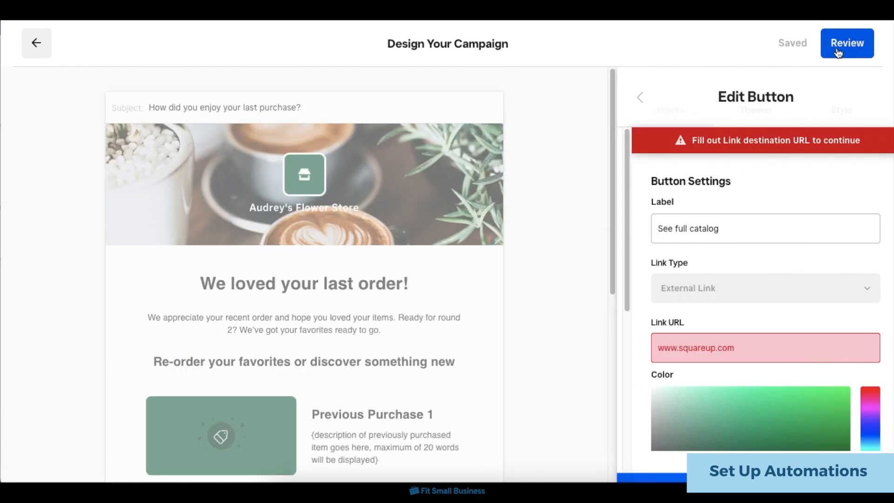
scroll(803, 286, "down", 5)
scroll(802, 285, "up", 5)
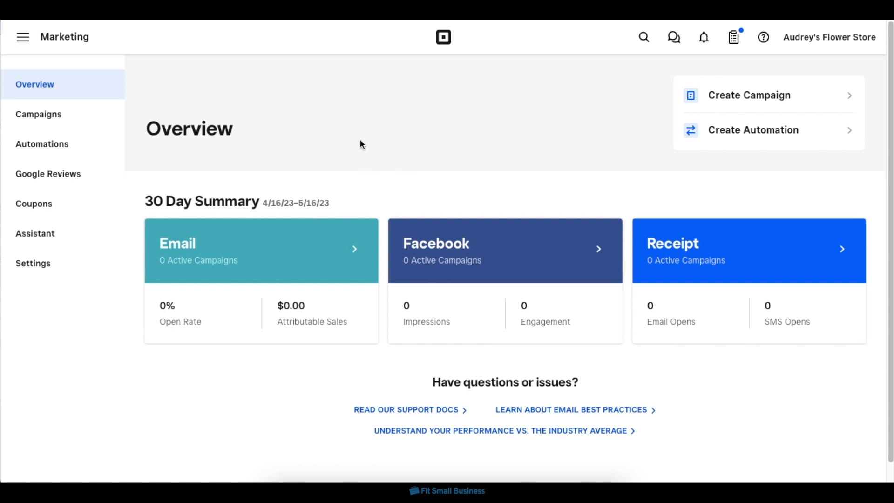
Return from Square Marketing to the online store's dashboard and go from its featured apps to managing the account's apps.
left_click(23, 46)
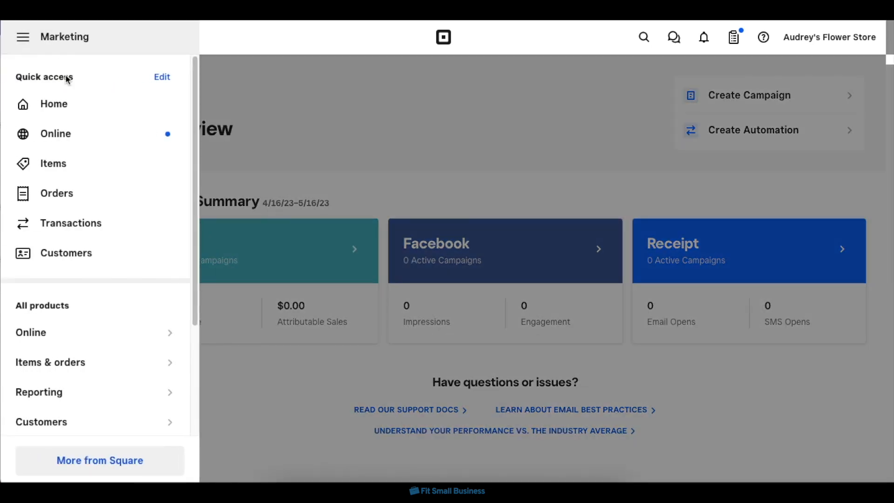
left_click(87, 147)
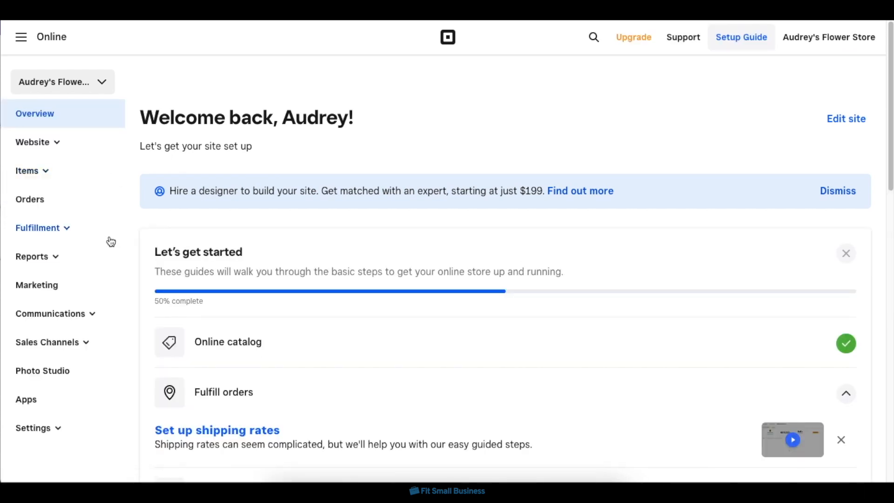
left_click(103, 404)
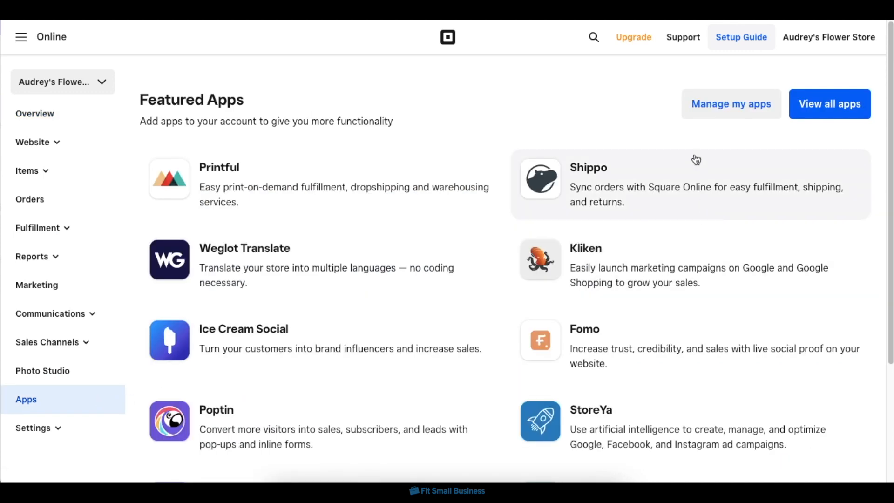
left_click(752, 120)
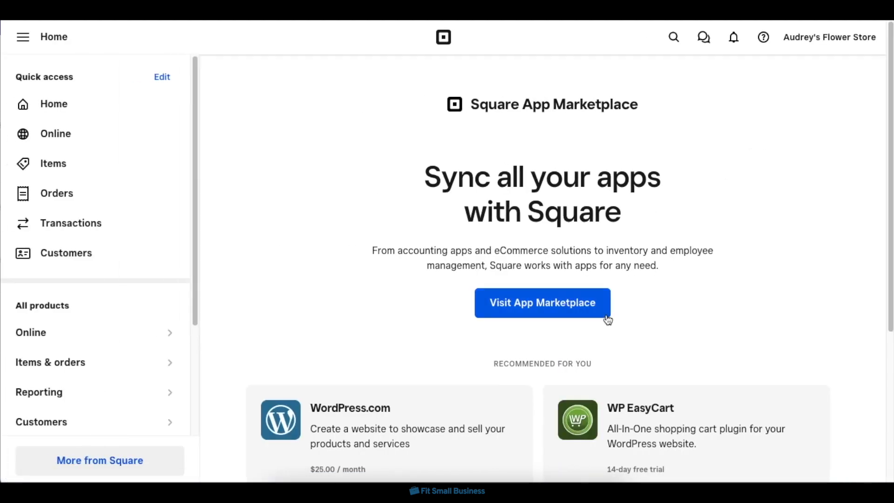
Browse the Square App Marketplace's recommended apps and open the Paloma listing.
left_click(607, 318)
scroll(605, 316, "down", 10)
scroll(603, 314, "down", 6)
scroll(603, 313, "up", 2)
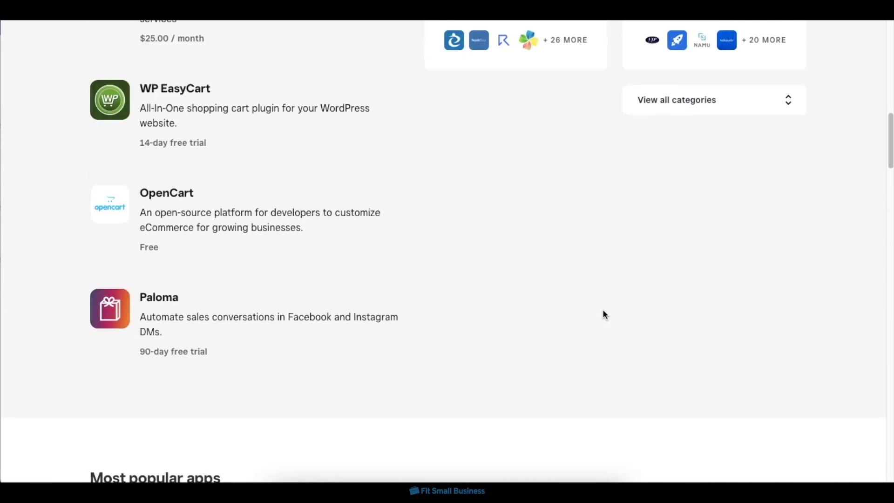
left_click(242, 329)
left_click(706, 145)
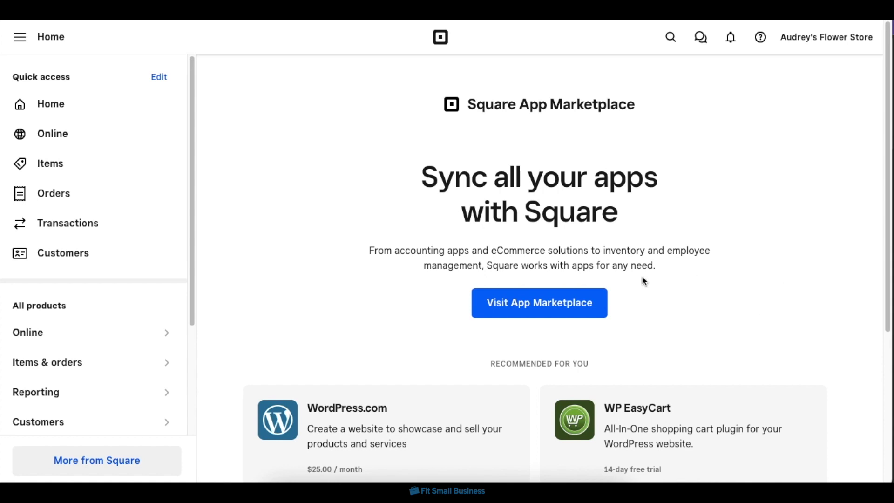
Return to the online store's dashboard, open the website editor and check the Home page in mobile view.
left_click(112, 132)
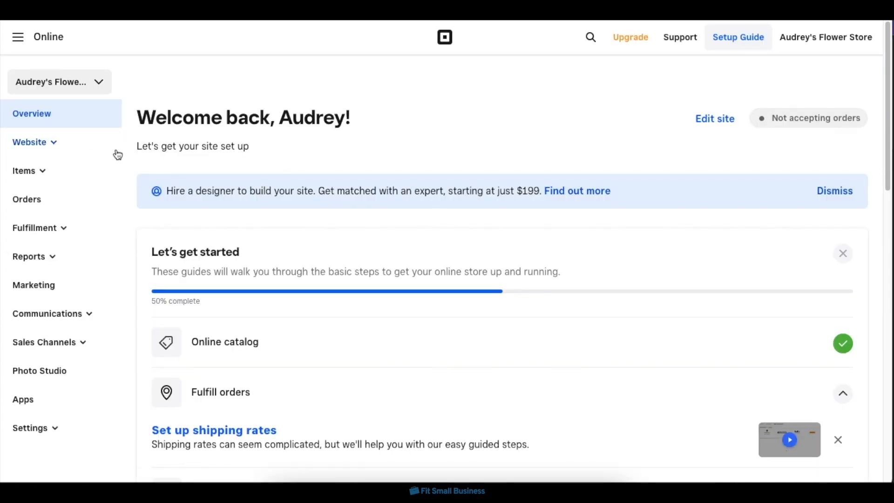
left_click(52, 147)
left_click(58, 172)
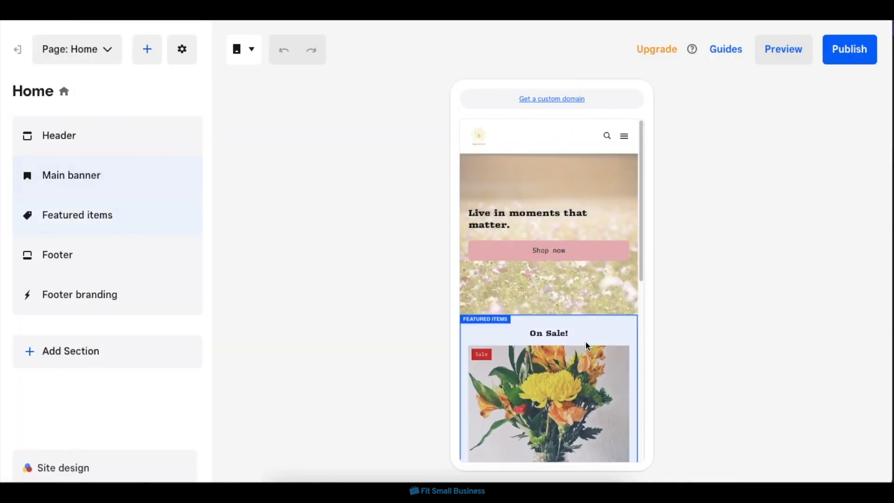
scroll(587, 274, "down", 1)
scroll(587, 274, "down", 6)
scroll(587, 274, "up", 6)
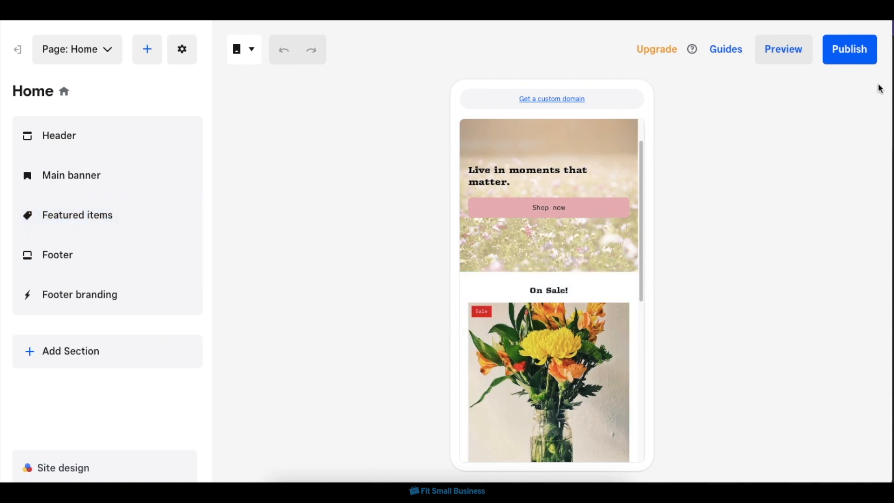
Publish the site and look over the live Home page from the banner to the On Sale! items.
left_click(854, 62)
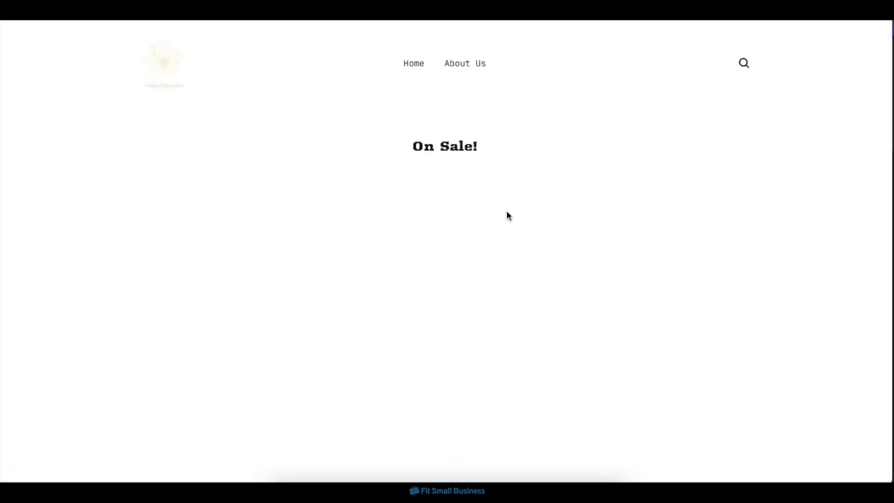
scroll(506, 212, "down", 9)
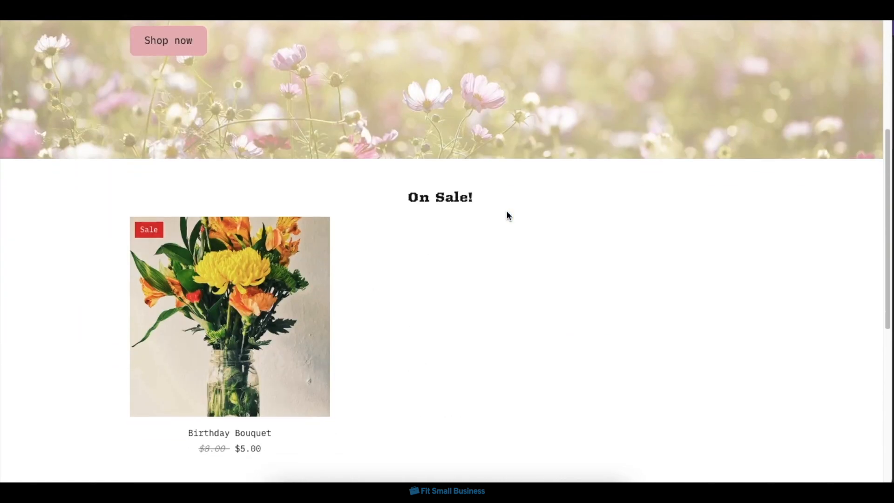
scroll(506, 211, "down", 3)
scroll(506, 211, "up", 12)
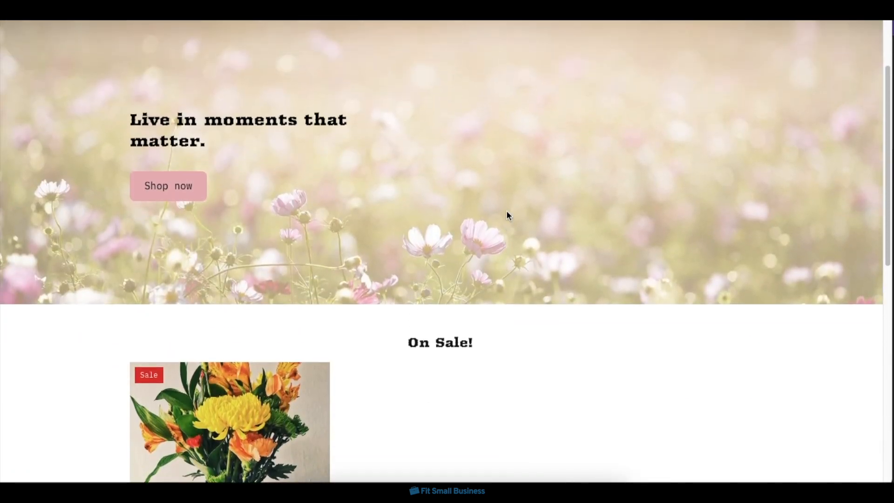
scroll(506, 214, "up", 1)
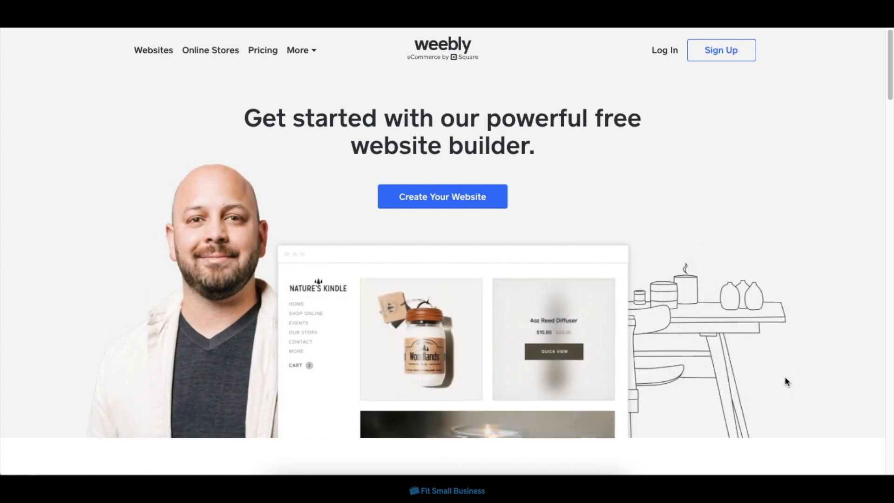
Look through the Weebly homepage's website designs and its overview of builder features.
scroll(786, 381, "down", 8)
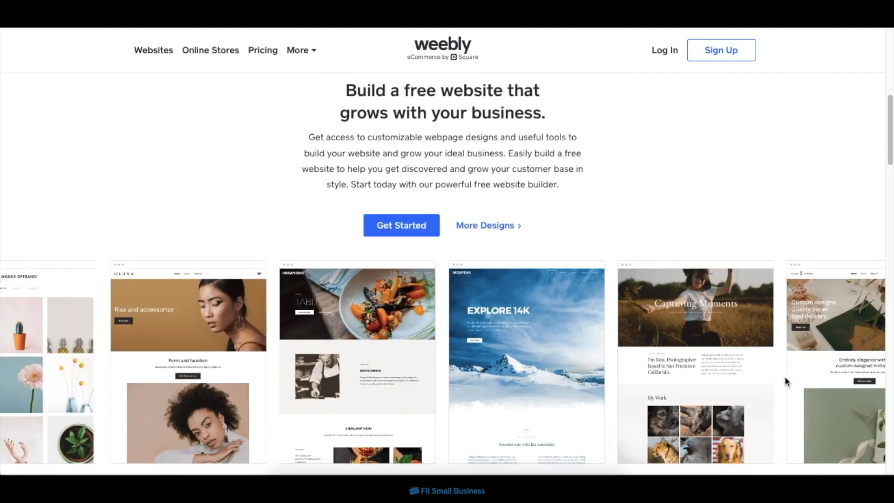
scroll(785, 382, "down", 9)
scroll(785, 382, "down", 5)
scroll(785, 381, "up", 7)
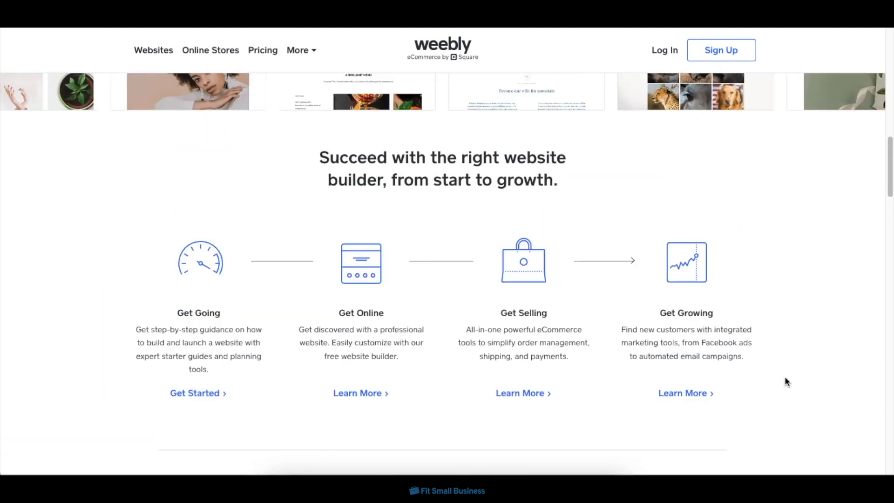
scroll(784, 378, "up", 15)
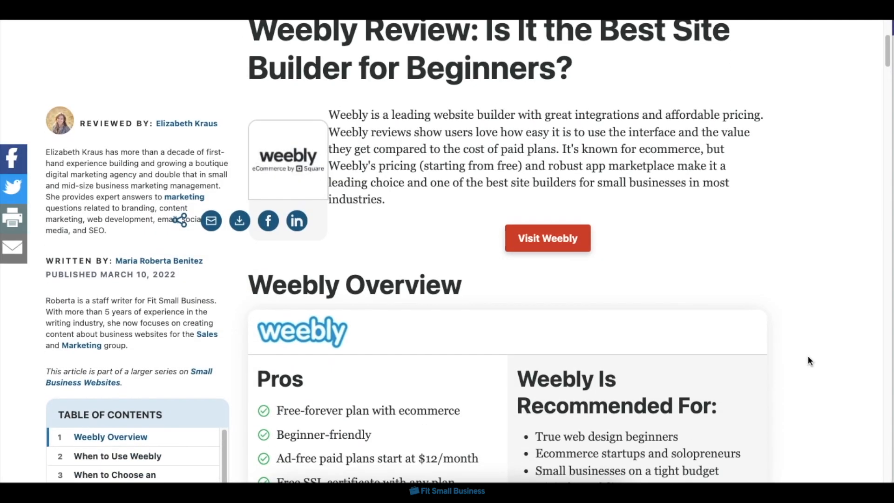
Read Fit Small Business's Weebly overview and its guide to the best Weebly alternatives, including the comparison table.
scroll(808, 360, "down", 12)
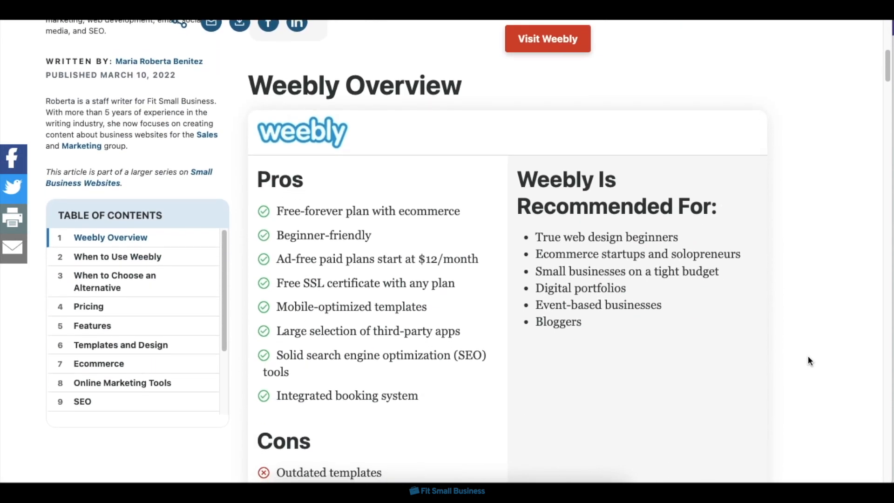
scroll(808, 361, "down", 2)
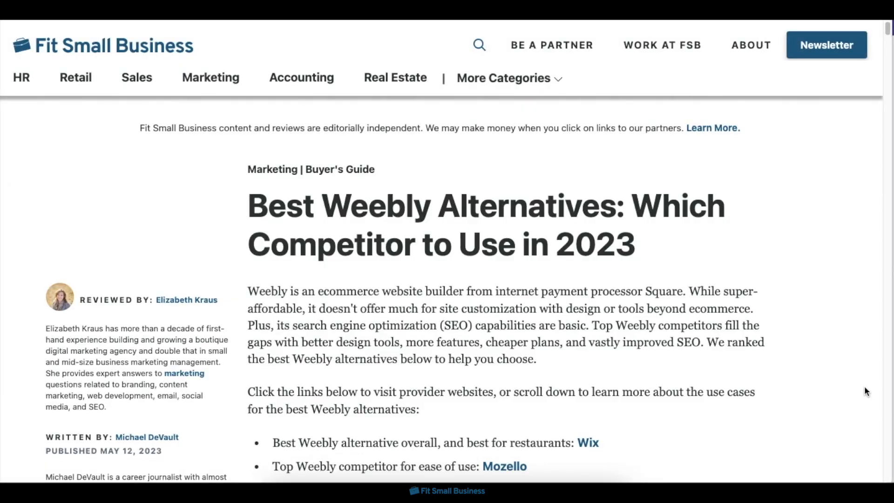
scroll(864, 389, "down", 8)
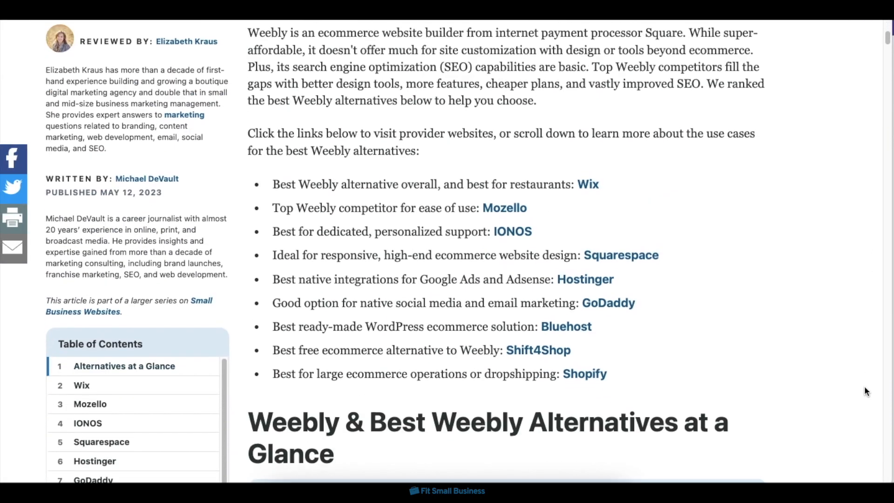
scroll(864, 391, "down", 8)
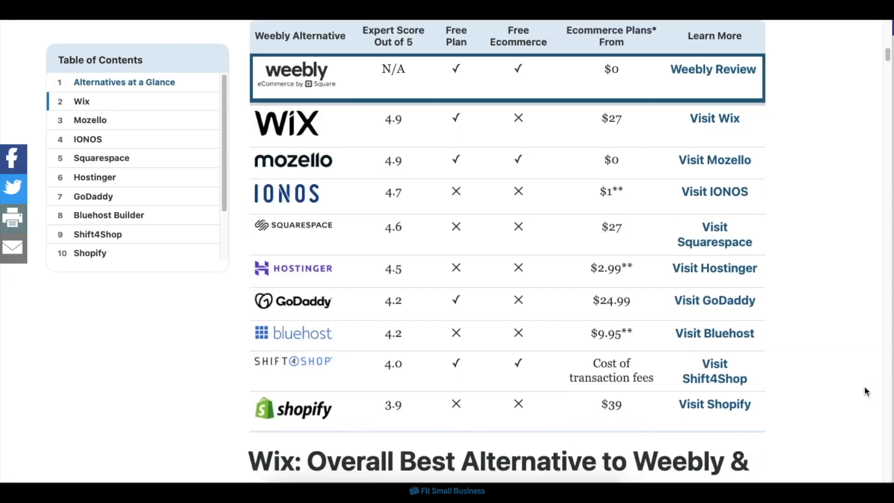